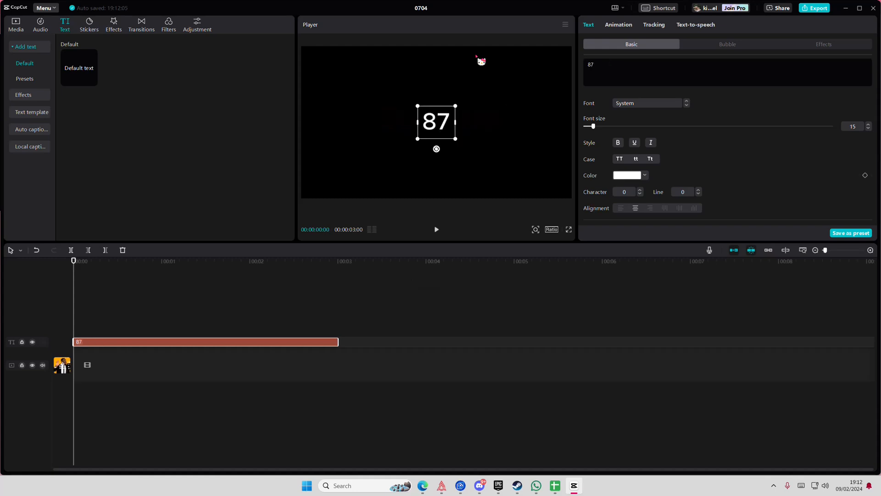
Set the 87 text's font size to 76 and its font to OpineHeavy Regular
{"action": "left_click_drag", "start_coordinate": [593, 126], "coordinate": [645, 127]}
{"action": "left_click", "coordinate": [647, 103]}
{"action": "left_click", "coordinate": [661, 154]}
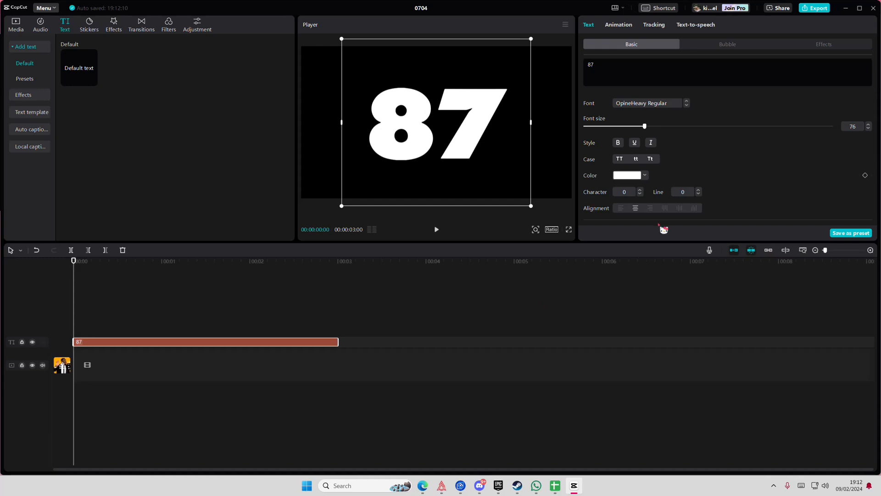
Change the fill colour of the 87 text to red from the colour swatches
{"action": "scroll", "coordinate": [654, 164], "scroll_direction": "down", "scroll_amount": 10}
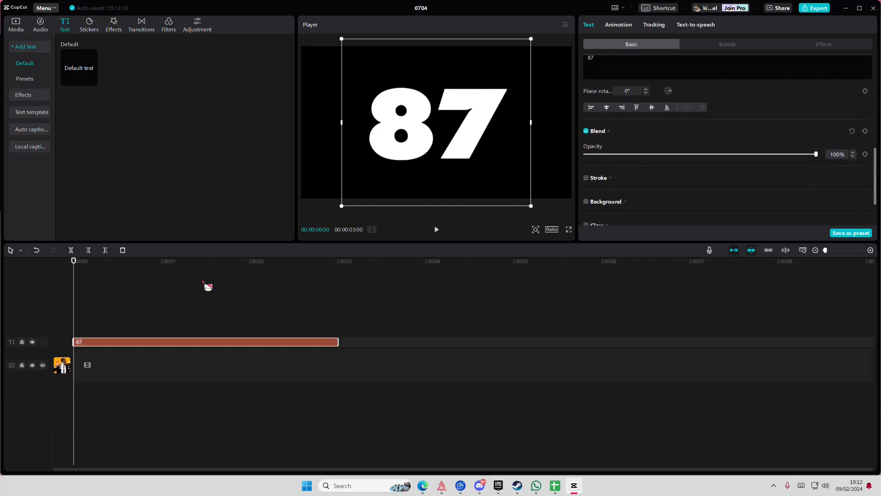
{"action": "scroll", "coordinate": [626, 192], "scroll_direction": "up", "scroll_amount": 5}
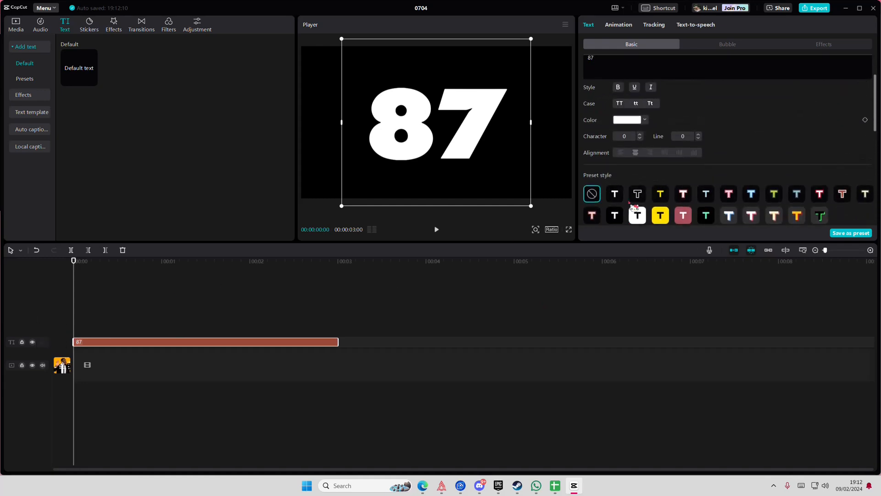
{"action": "scroll", "coordinate": [632, 206], "scroll_direction": "up", "scroll_amount": 2}
{"action": "left_click", "coordinate": [629, 177]}
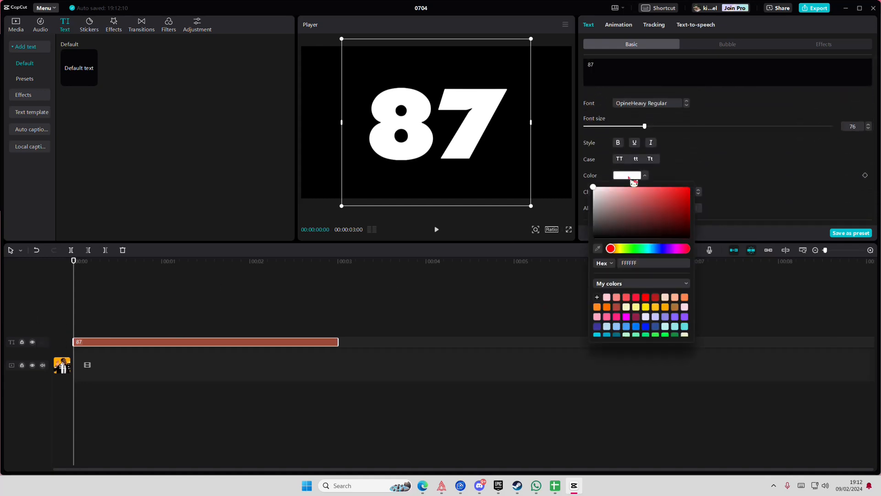
{"action": "left_click", "coordinate": [643, 299]}
{"action": "left_click", "coordinate": [732, 143]}
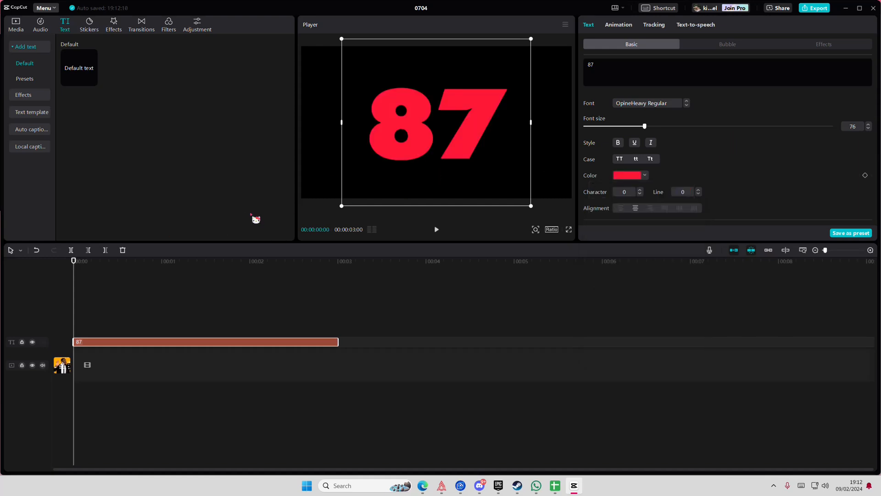
Duplicate the 87 text clip onto a new track above the original, starting at the beginning of the timeline
{"action": "left_click", "coordinate": [77, 307]}
{"action": "left_click", "coordinate": [107, 349]}
{"action": "left_click", "coordinate": [106, 340]}
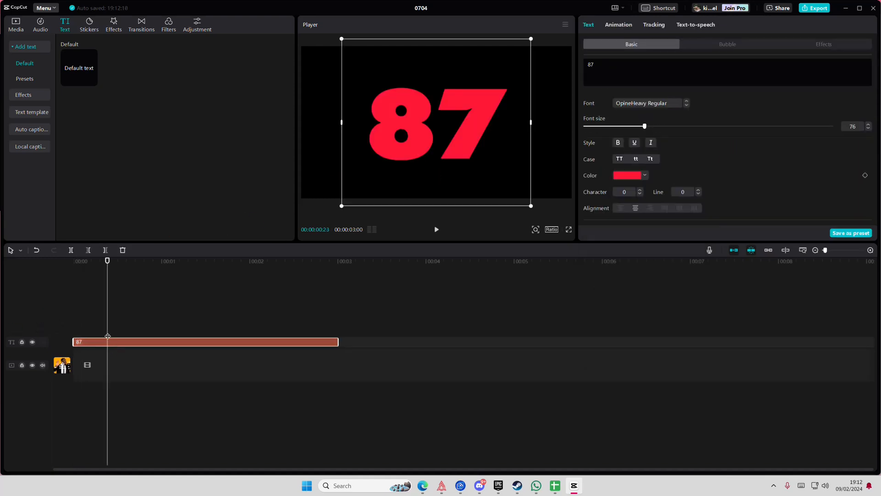
{"action": "left_click_drag", "start_coordinate": [106, 335], "coordinate": [43, 330]}
{"action": "key", "text": "ctrl+c"}
{"action": "key", "text": "ctrl+v"}
Apply the black preset style with a white outline to the duplicated 87 text and set its stroke thickness to 8
{"action": "scroll", "coordinate": [620, 202], "scroll_direction": "down", "scroll_amount": 8}
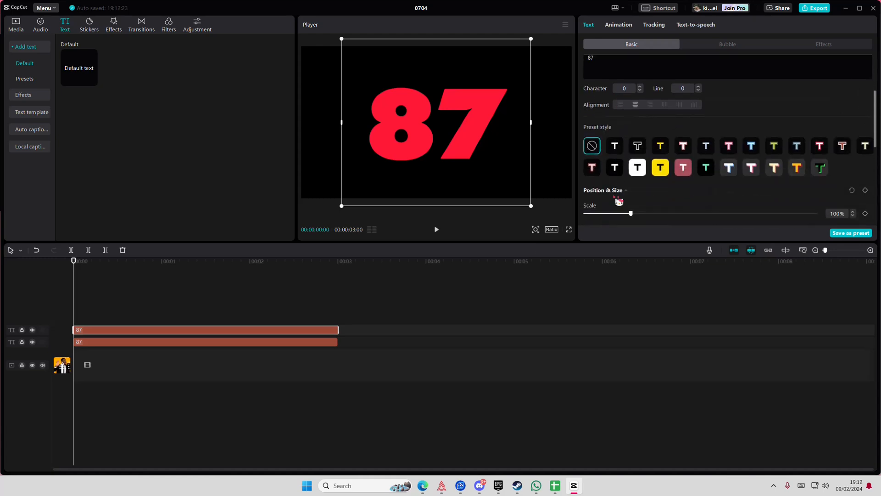
{"action": "scroll", "coordinate": [618, 201], "scroll_direction": "up", "scroll_amount": 5}
{"action": "left_click", "coordinate": [638, 125]}
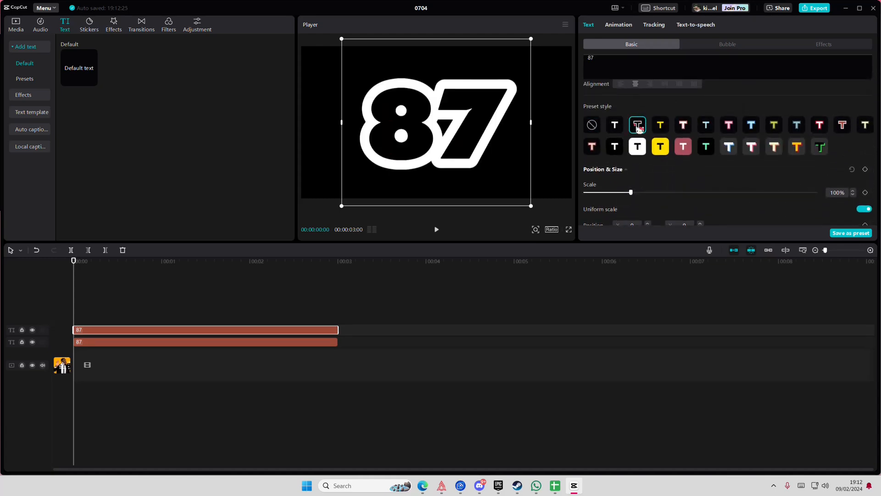
{"action": "scroll", "coordinate": [619, 191], "scroll_direction": "down", "scroll_amount": 5}
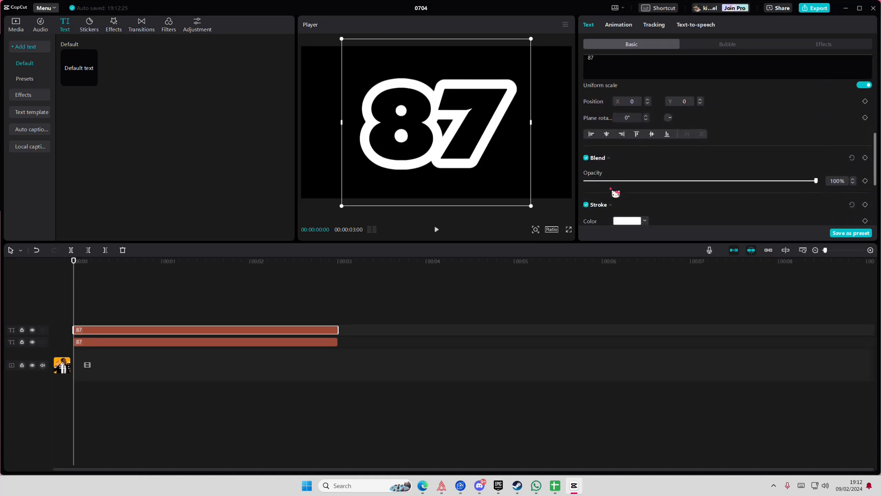
{"action": "left_click", "coordinate": [622, 213]}
{"action": "mouse_move", "coordinate": [615, 216]}
{"action": "left_mouse_down"}
{"action": "mouse_move", "coordinate": [588, 219]}
{"action": "mouse_move", "coordinate": [641, 214]}
{"action": "mouse_move", "coordinate": [609, 226]}
{"action": "left_mouse_up"}
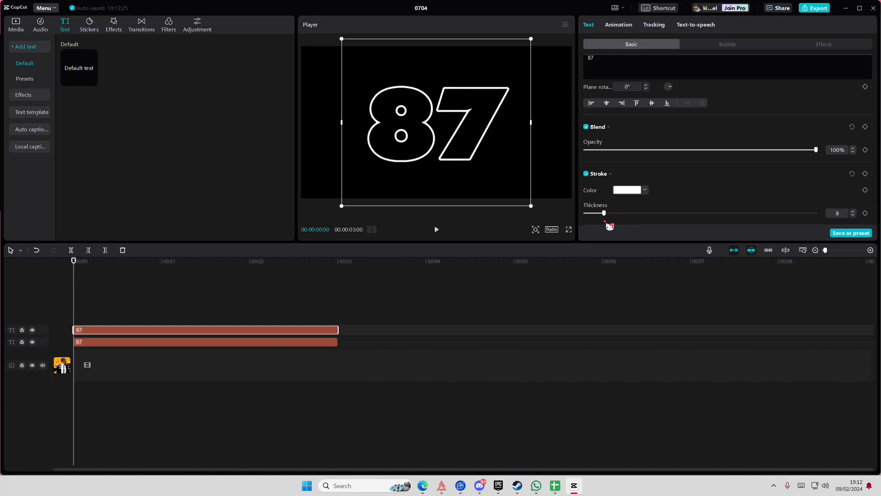
Shift the outlined 87 copy slightly right of the original in the preview and set its stroke thickness to 6
{"action": "left_click_drag", "start_coordinate": [475, 161], "coordinate": [486, 163]}
{"action": "scroll", "coordinate": [655, 193], "scroll_direction": "up", "scroll_amount": 5}
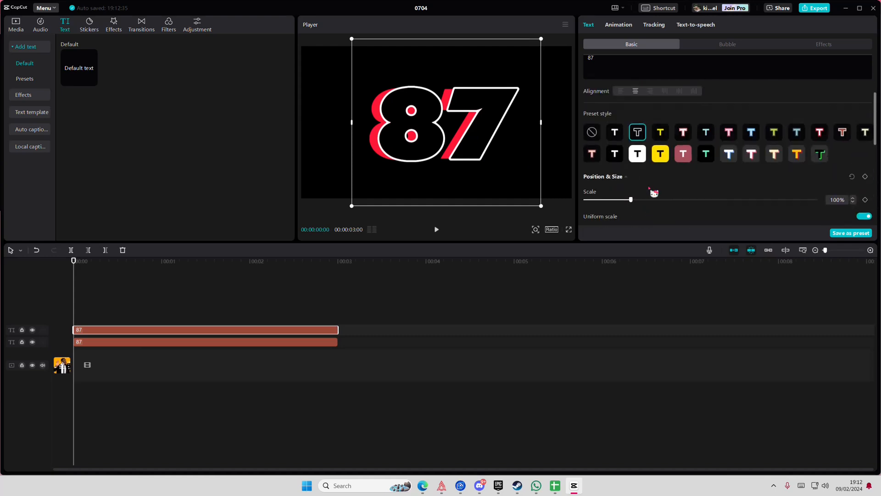
{"action": "scroll", "coordinate": [628, 193], "scroll_direction": "down", "scroll_amount": 5}
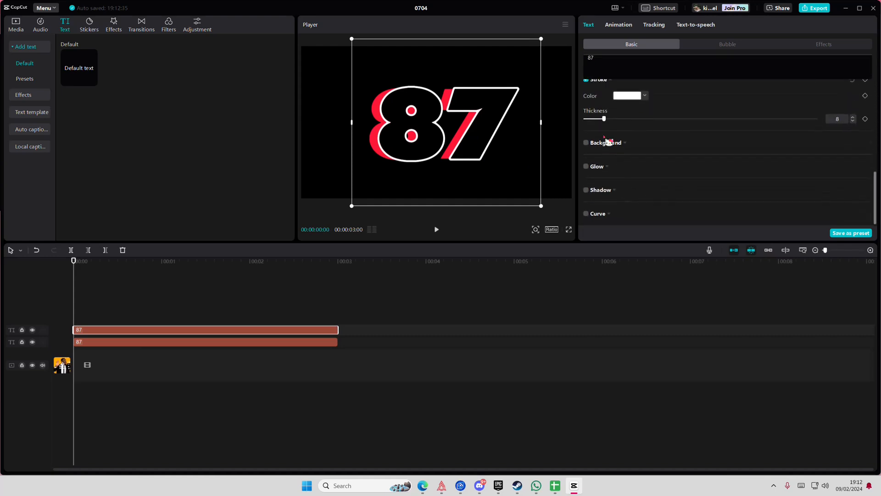
{"action": "mouse_move", "coordinate": [609, 140]}
{"action": "left_mouse_down"}
{"action": "mouse_move", "coordinate": [592, 137]}
{"action": "mouse_move", "coordinate": [599, 121]}
{"action": "left_mouse_up"}
Try a yellow FFDE00 fill on the outlined 87 copy, and undo the colour change
{"action": "scroll", "coordinate": [630, 178], "scroll_direction": "up", "scroll_amount": 5}
{"action": "scroll", "coordinate": [633, 185], "scroll_direction": "down", "scroll_amount": 6}
{"action": "scroll", "coordinate": [659, 193], "scroll_direction": "up", "scroll_amount": 5}
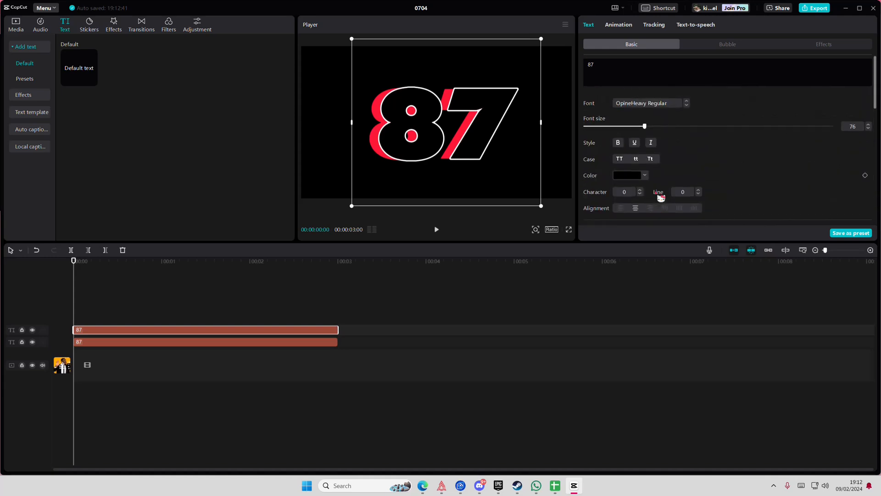
{"action": "left_click", "coordinate": [637, 178]}
{"action": "left_click", "coordinate": [646, 307]}
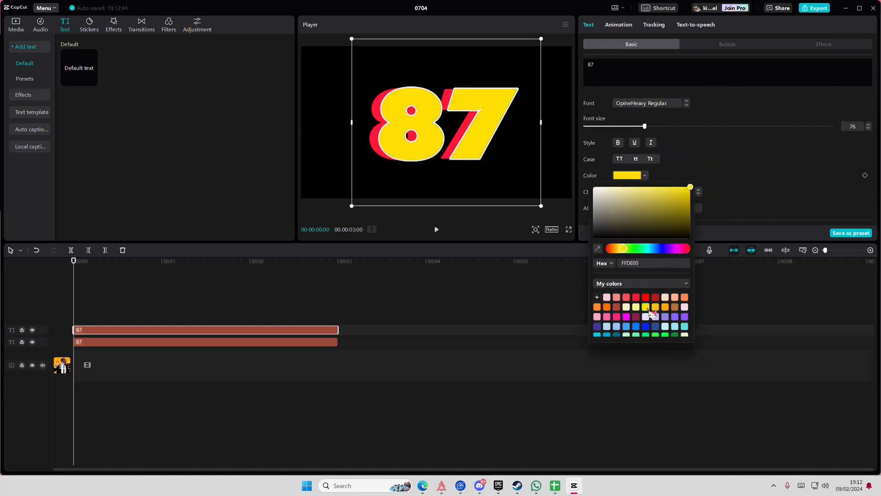
{"action": "left_click", "coordinate": [759, 192]}
{"action": "key", "text": "ctrl+z"}
Change the stroke colour of the outlined 87 copy to golden yellow FFBF17
{"action": "scroll", "coordinate": [759, 193], "scroll_direction": "down", "scroll_amount": 5}
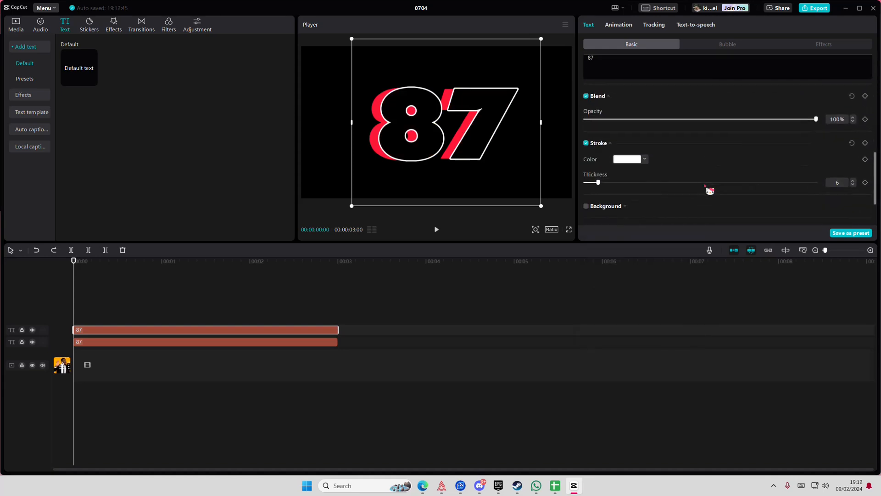
{"action": "left_click", "coordinate": [629, 163]}
{"action": "left_click", "coordinate": [656, 295]}
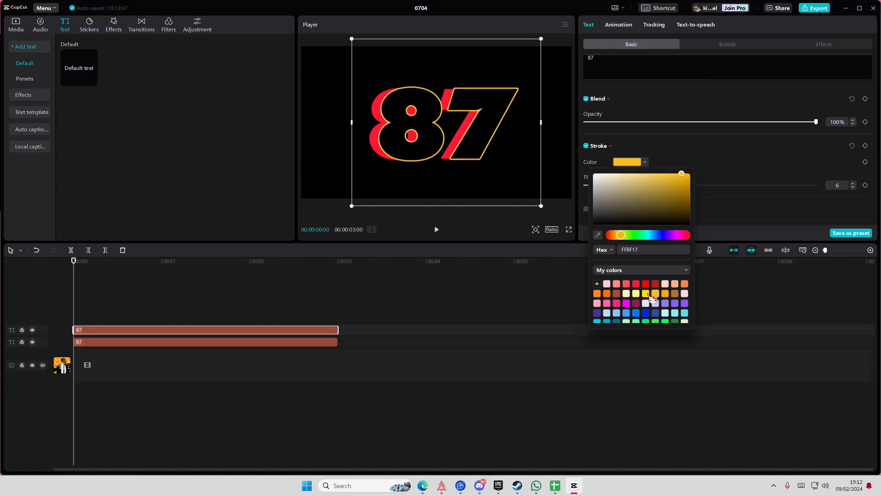
{"action": "left_click", "coordinate": [129, 300]}
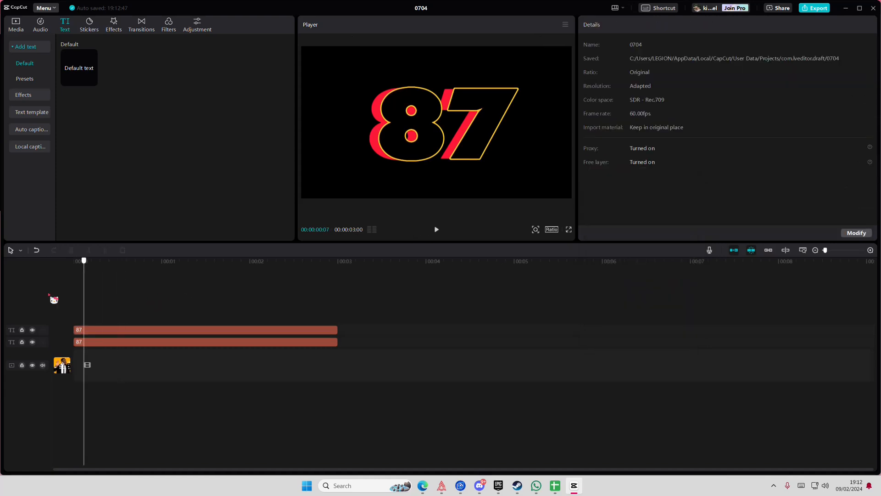
Duplicate the yellow-outlined 87 clip and shift the new copy right to about X 275, keeping Y at 0
{"action": "left_click", "coordinate": [87, 331]}
{"action": "key", "text": "ctrl+c"}
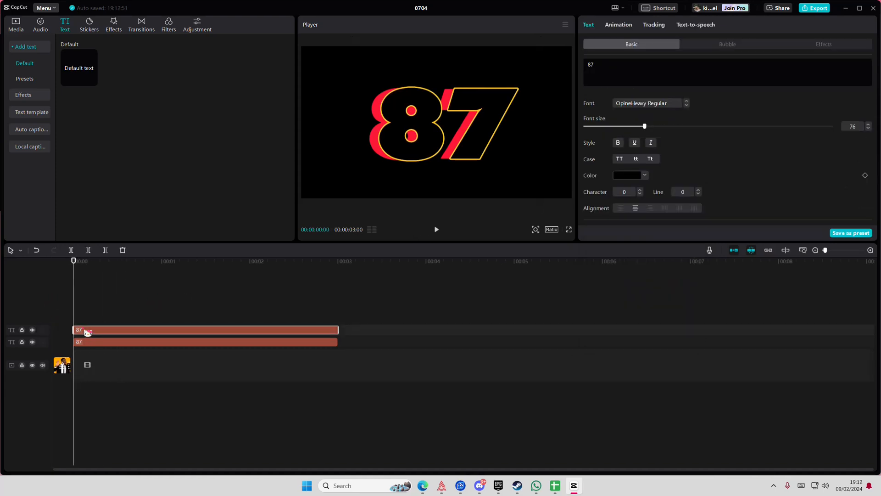
{"action": "key", "text": "ctrl+v"}
{"action": "left_click_drag", "start_coordinate": [471, 133], "coordinate": [477, 133]}
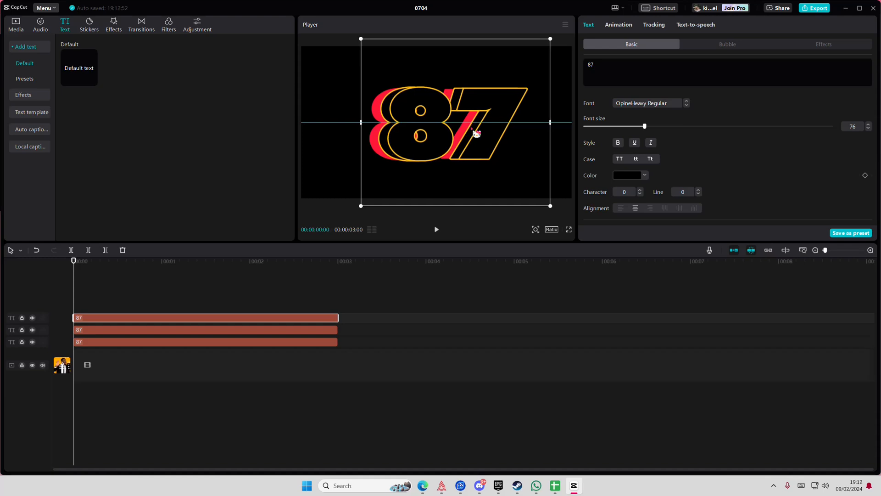
Change the stroke colour of the topmost 87 copy to red FF1837
{"action": "scroll", "coordinate": [673, 193], "scroll_direction": "down", "scroll_amount": 3}
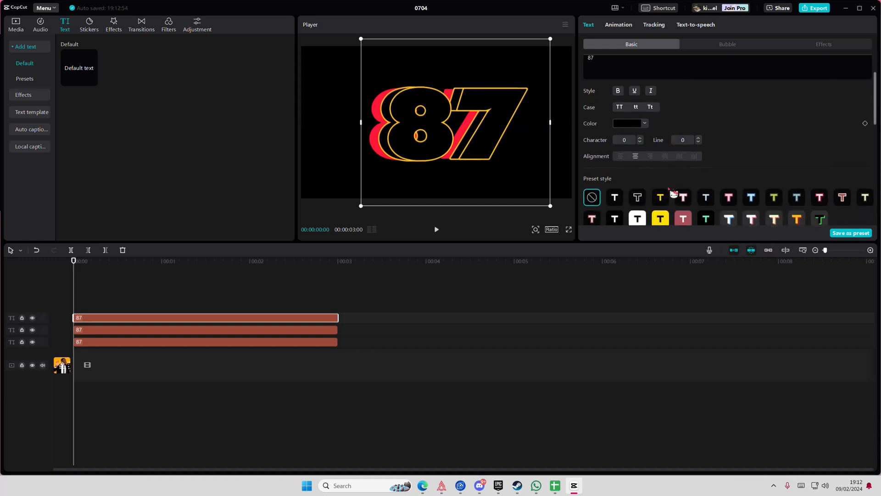
{"action": "scroll", "coordinate": [674, 193], "scroll_direction": "down", "scroll_amount": 5}
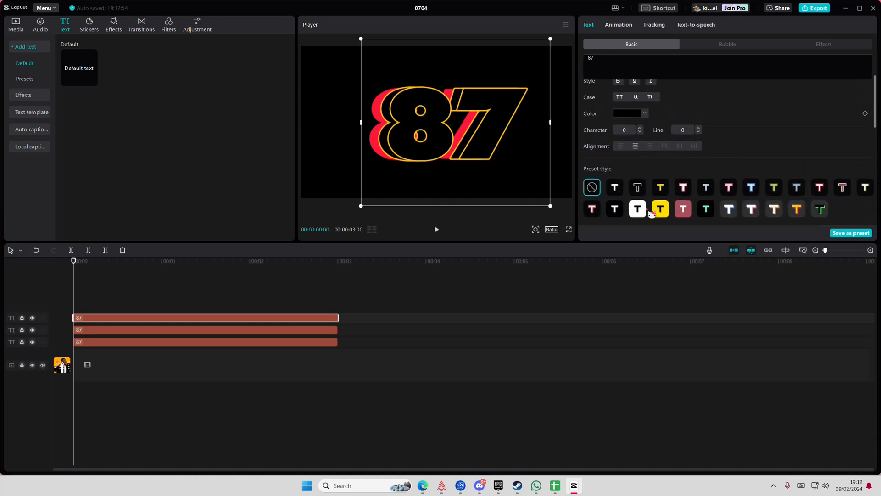
{"action": "scroll", "coordinate": [651, 214], "scroll_direction": "down", "scroll_amount": 2}
{"action": "left_click", "coordinate": [635, 98]}
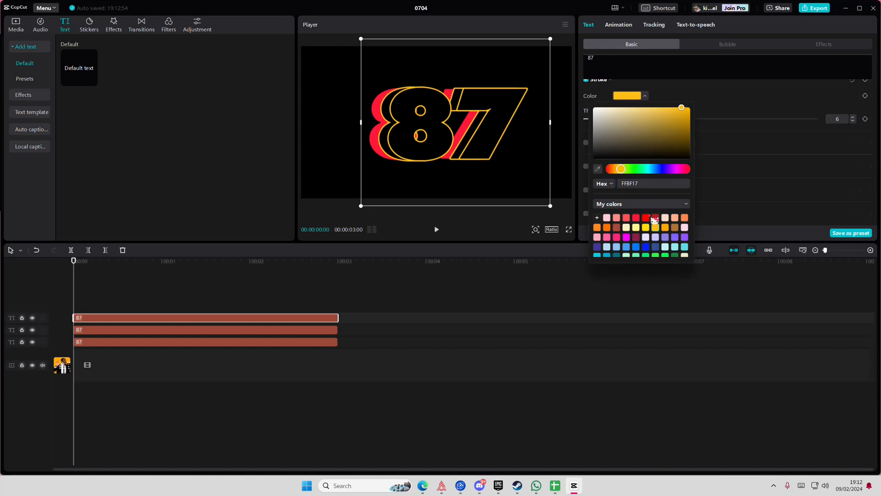
{"action": "left_click", "coordinate": [637, 218]}
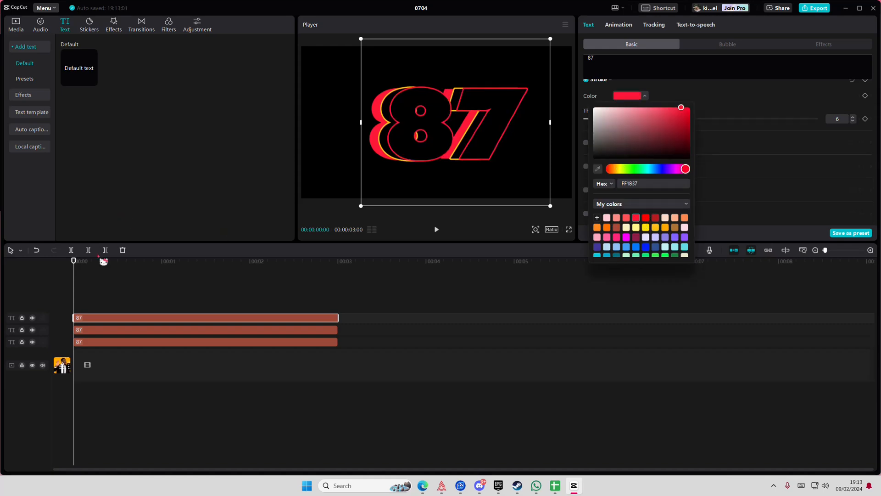
{"action": "left_click", "coordinate": [88, 278]}
{"action": "left_click", "coordinate": [97, 320]}
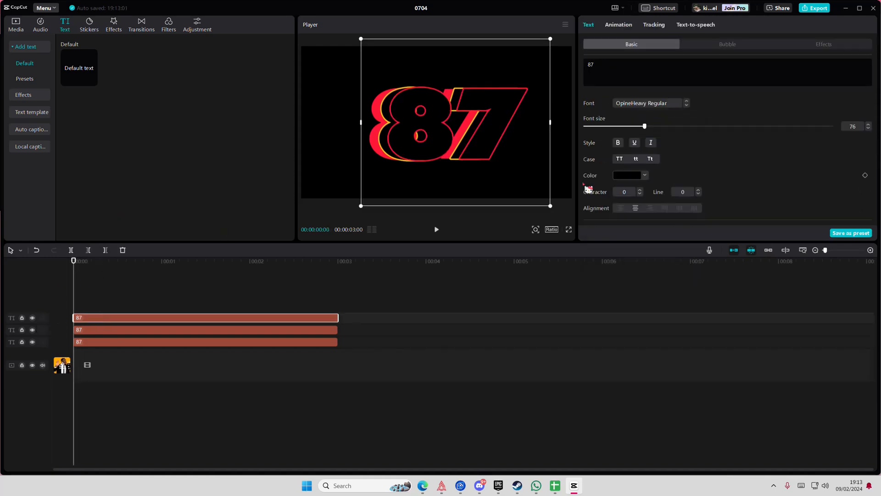
{"action": "scroll", "coordinate": [642, 197], "scroll_direction": "down", "scroll_amount": 5}
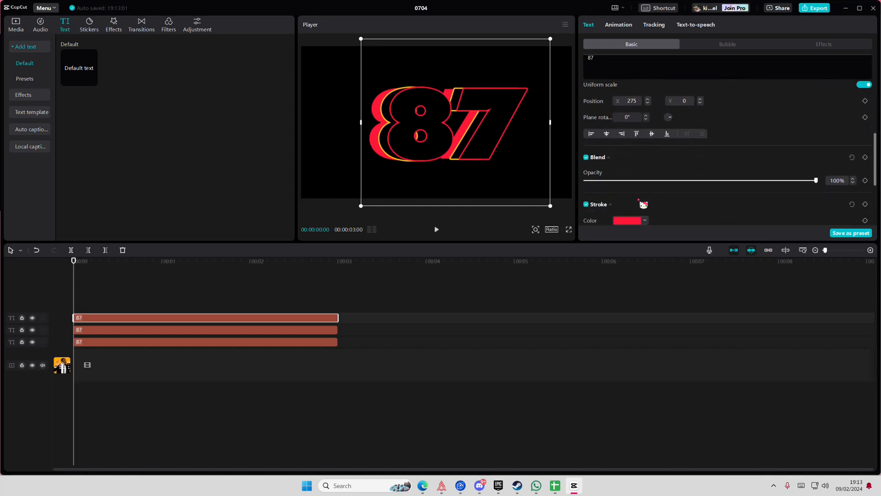
{"action": "scroll", "coordinate": [642, 202], "scroll_direction": "down", "scroll_amount": 3}
Change the fill colour of the bottom 87 clip to white FFFFFF
{"action": "left_click", "coordinate": [211, 346]}
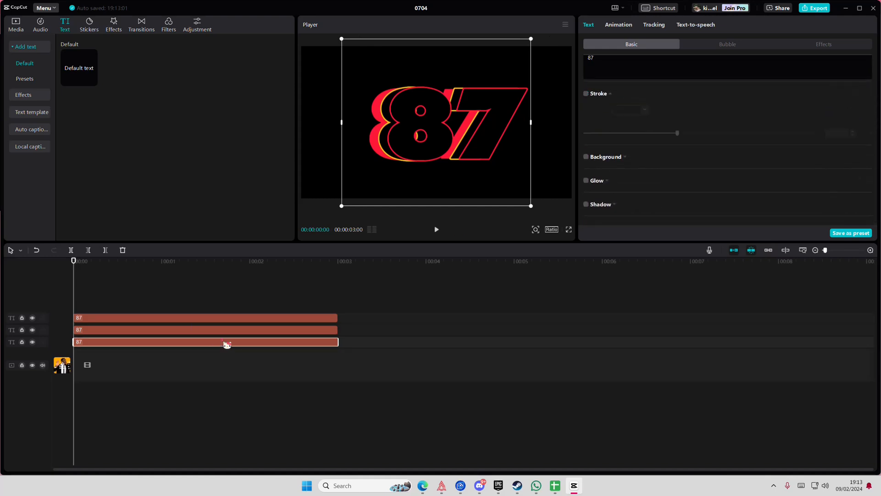
{"action": "scroll", "coordinate": [633, 162], "scroll_direction": "up", "scroll_amount": 3}
{"action": "scroll", "coordinate": [627, 162], "scroll_direction": "up", "scroll_amount": 5}
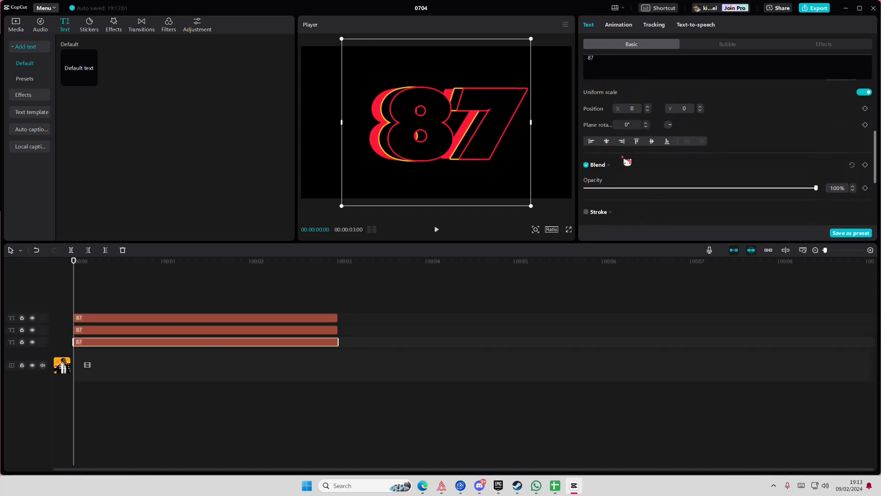
{"action": "scroll", "coordinate": [627, 162], "scroll_direction": "up", "scroll_amount": 2}
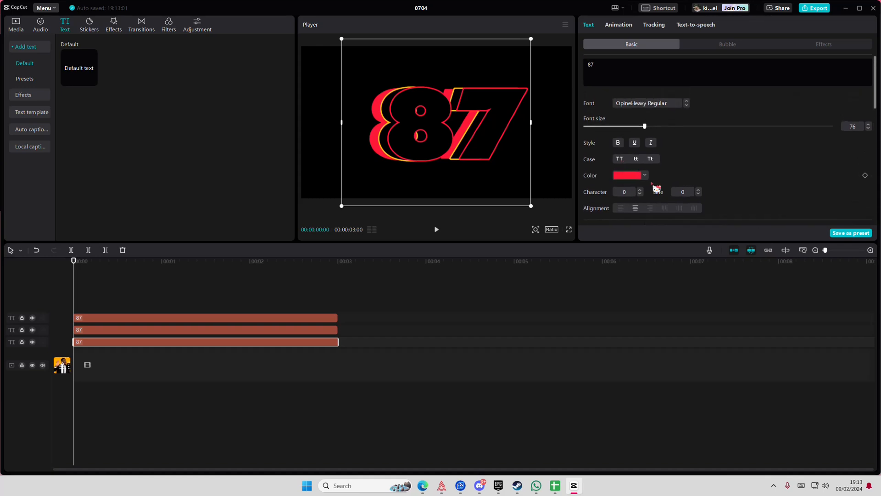
{"action": "scroll", "coordinate": [633, 177], "scroll_direction": "down", "scroll_amount": 6}
{"action": "scroll", "coordinate": [642, 183], "scroll_direction": "up", "scroll_amount": 2}
{"action": "scroll", "coordinate": [642, 183], "scroll_direction": "up", "scroll_amount": 4}
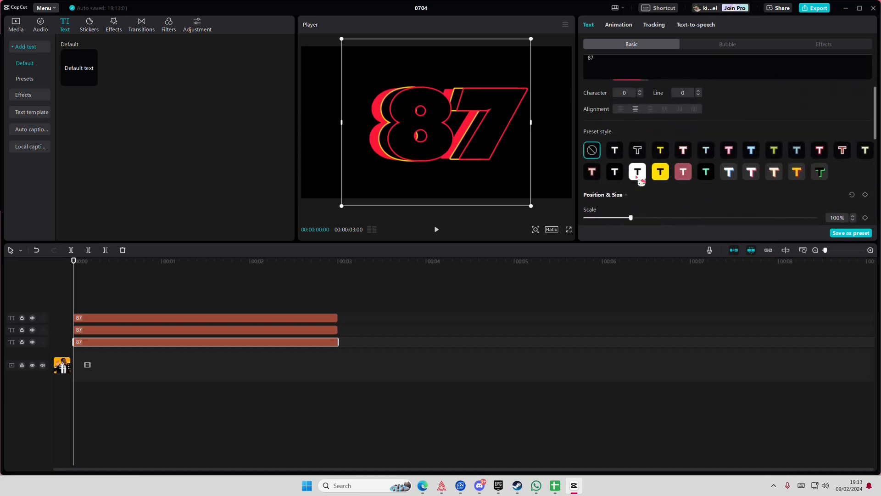
{"action": "left_click", "coordinate": [643, 120]}
{"action": "left_click_drag", "start_coordinate": [627, 173], "coordinate": [570, 116]}
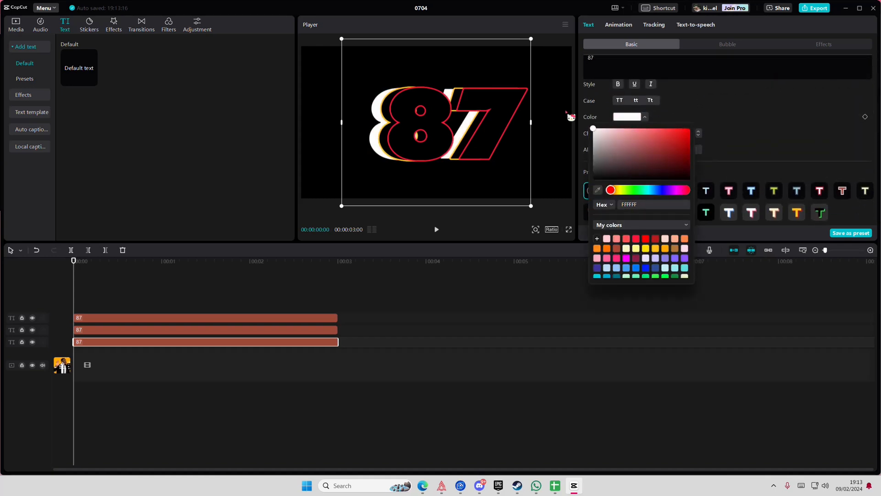
{"action": "left_click", "coordinate": [80, 303]}
{"action": "left_click", "coordinate": [46, 300]}
Duplicate the red-outlined 87 clip and shift the new copy slightly further right in the preview
{"action": "left_click", "coordinate": [93, 320]}
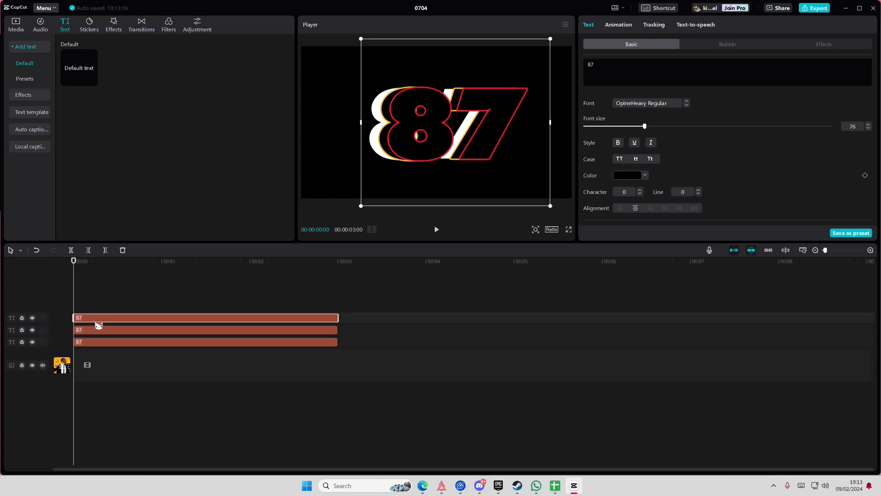
{"action": "key", "text": "ctrl+c"}
{"action": "key", "text": "ctrl+v"}
{"action": "left_click_drag", "start_coordinate": [480, 142], "coordinate": [490, 142]}
Set the stroke colour of the newest 87 copy to dark orange after trying dark red and orange FFA800
{"action": "scroll", "coordinate": [707, 195], "scroll_direction": "down", "scroll_amount": 10}
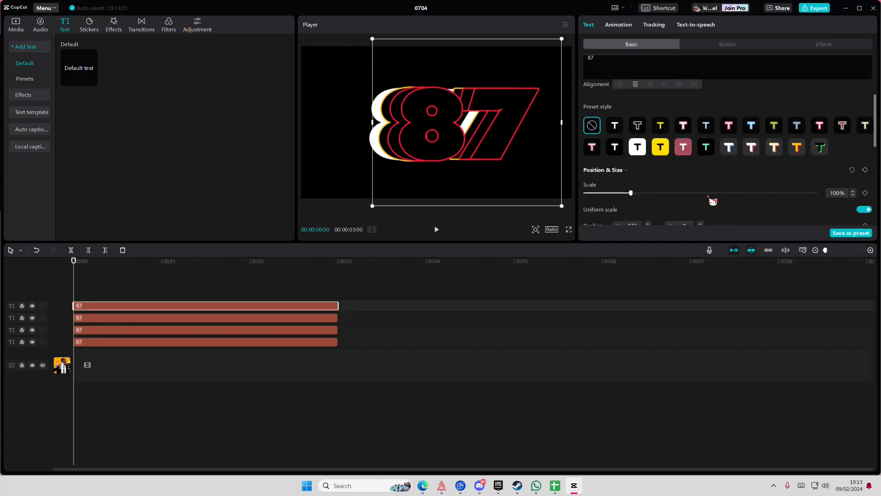
{"action": "left_click", "coordinate": [644, 145]}
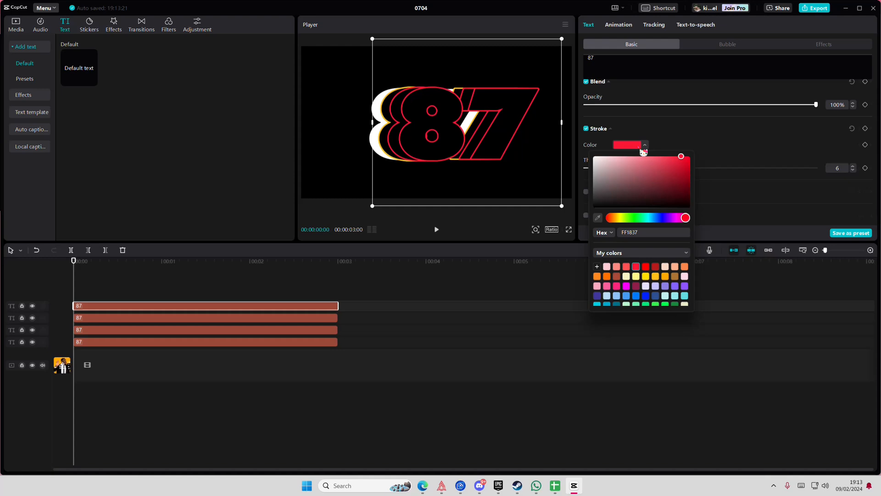
{"action": "left_click", "coordinate": [656, 267]}
{"action": "left_click", "coordinate": [666, 277]}
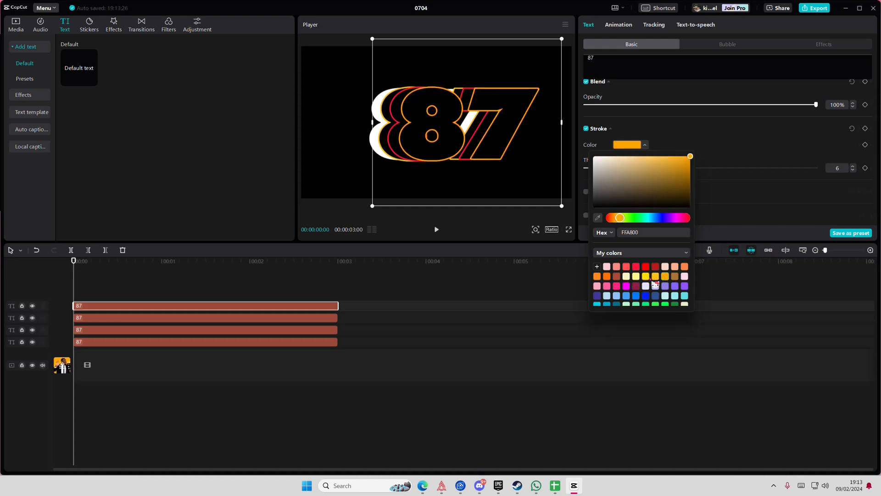
{"action": "left_click", "coordinate": [607, 276]}
{"action": "left_click", "coordinate": [87, 293]}
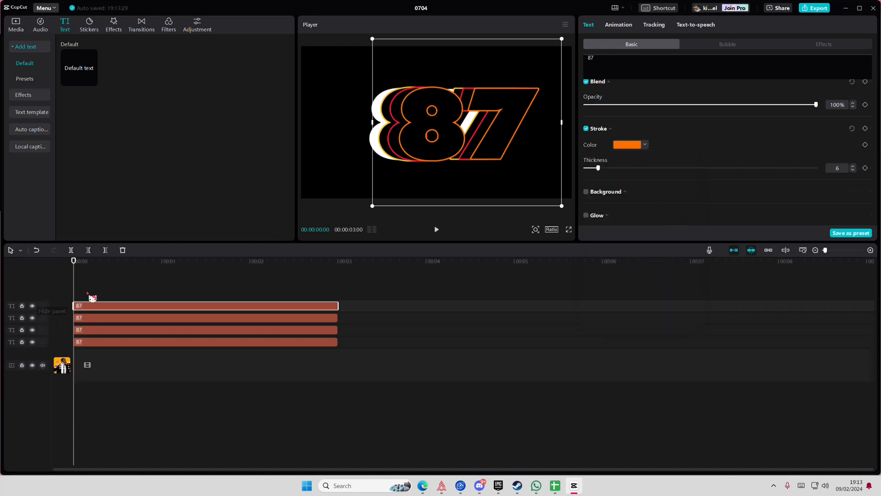
Duplicate the topmost orange-outlined 87 clip and shift the new copy right in the preview to X 635
{"action": "left_click", "coordinate": [85, 306]}
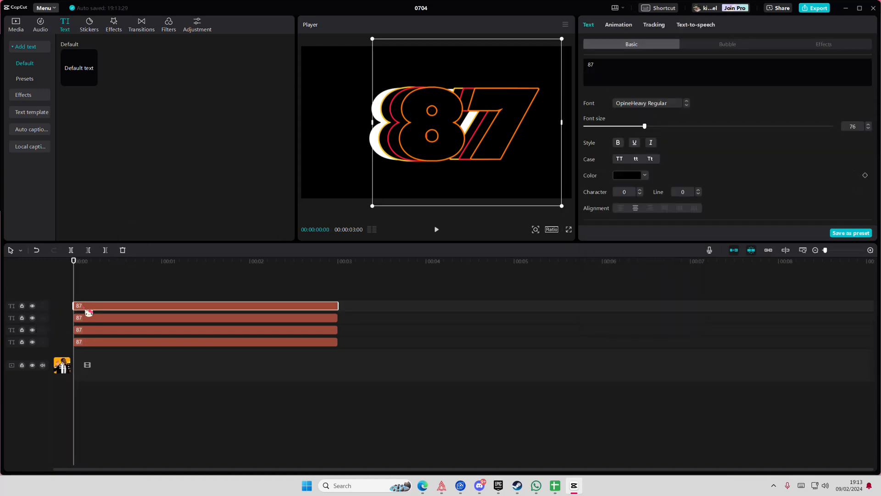
{"action": "key", "text": "ctrl+c"}
{"action": "key", "text": "ctrl+v"}
{"action": "left_click_drag", "start_coordinate": [485, 125], "coordinate": [489, 126]}
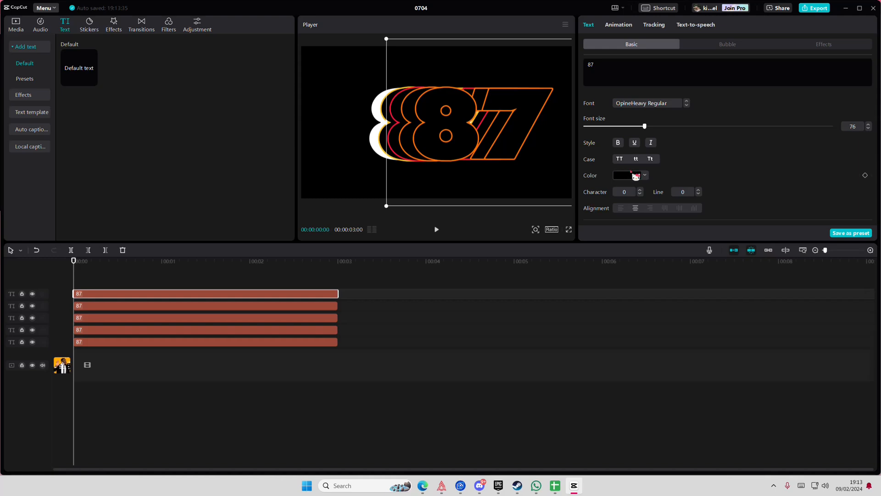
Set the stroke colour of the newest 87 copy to pale yellow FFF589
{"action": "scroll", "coordinate": [631, 213], "scroll_direction": "down", "scroll_amount": 8}
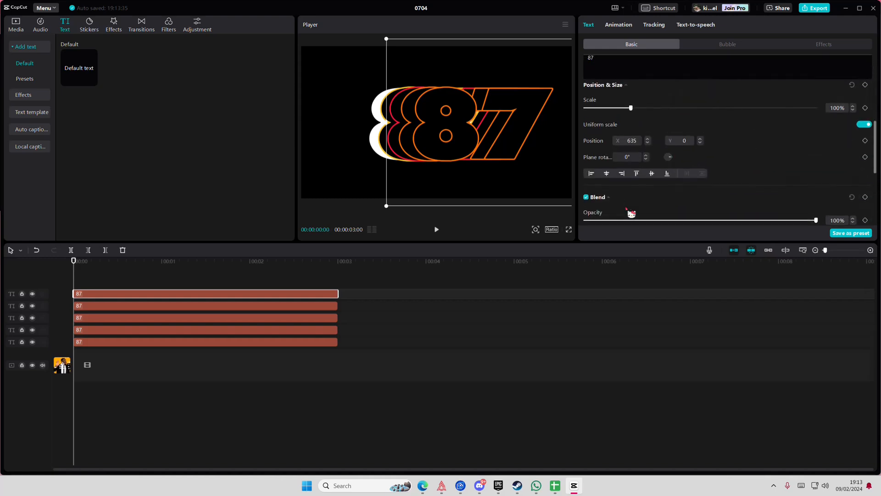
{"action": "scroll", "coordinate": [631, 213], "scroll_direction": "down", "scroll_amount": 2}
{"action": "left_click", "coordinate": [634, 200]}
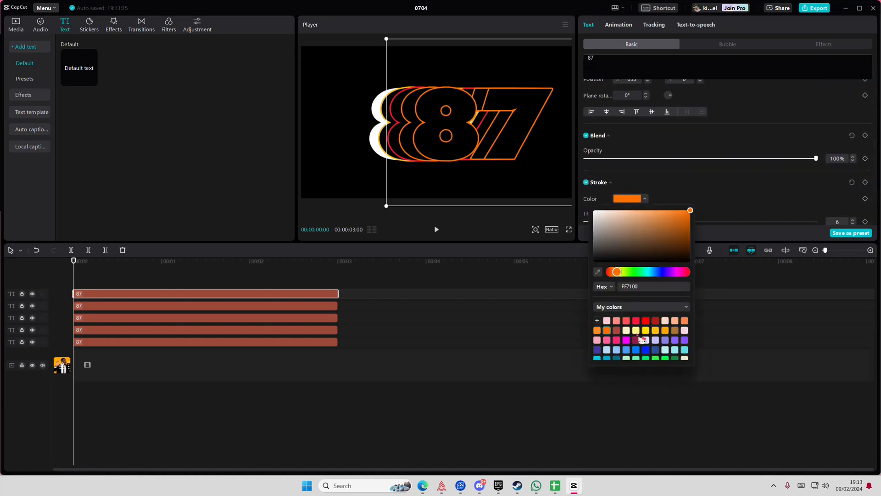
{"action": "left_click", "coordinate": [641, 334]}
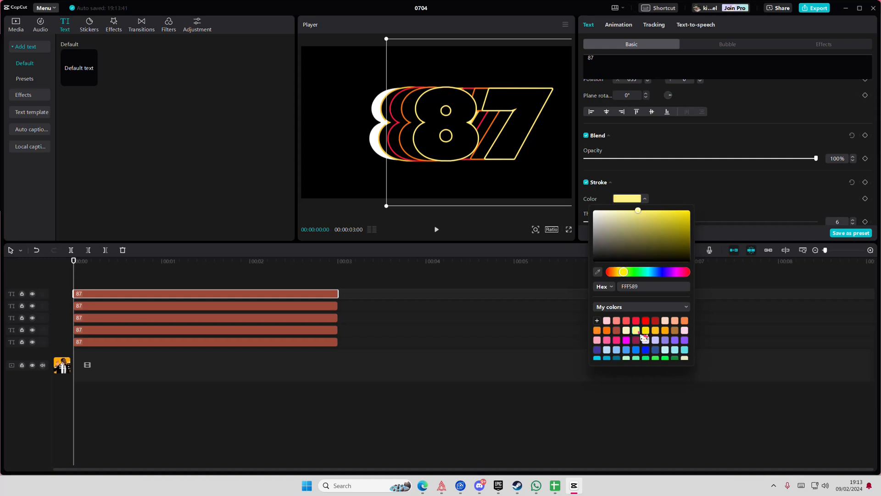
{"action": "left_click", "coordinate": [213, 272]}
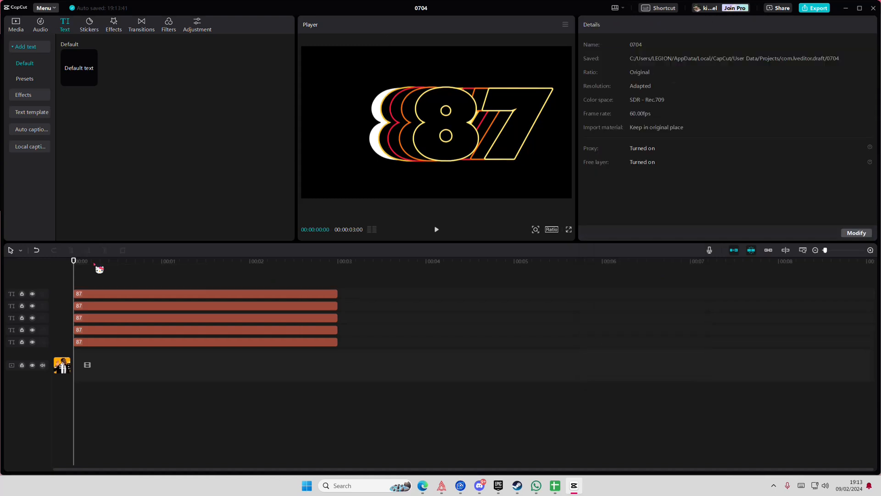
Convert each of the four outlined 87 text clips above the bottom white one into its own compound clip
{"action": "left_click", "coordinate": [87, 331]}
{"action": "right_click", "coordinate": [87, 332]}
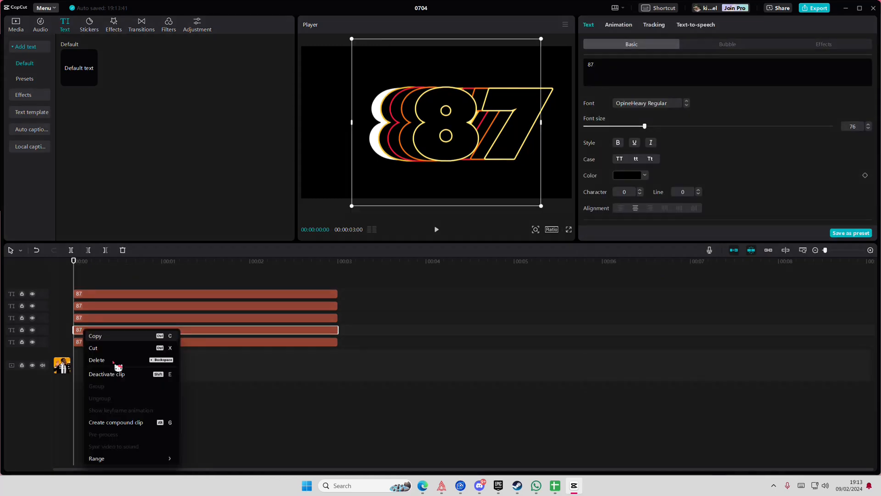
{"action": "left_click", "coordinate": [131, 423]}
{"action": "right_click", "coordinate": [105, 315]}
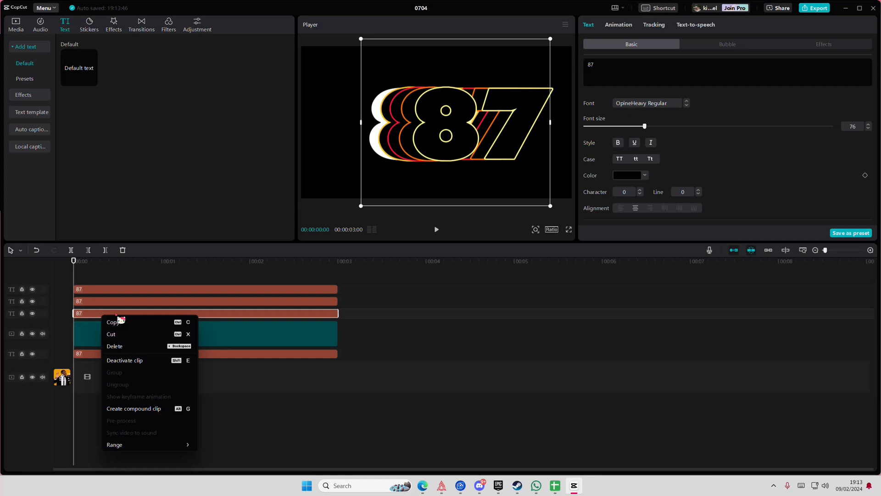
{"action": "left_click", "coordinate": [158, 409]}
{"action": "left_click", "coordinate": [118, 303]}
{"action": "right_click", "coordinate": [118, 304]}
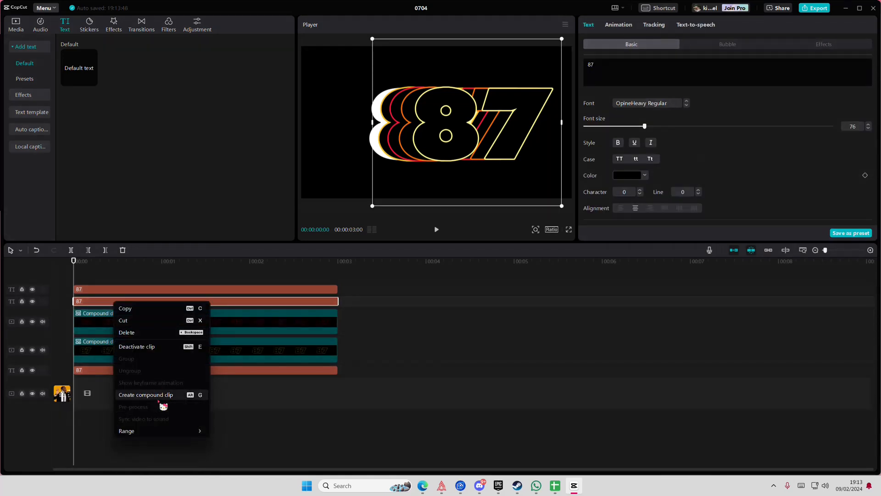
{"action": "left_click", "coordinate": [163, 395]}
{"action": "right_click", "coordinate": [121, 292]}
{"action": "left_click", "coordinate": [169, 383]}
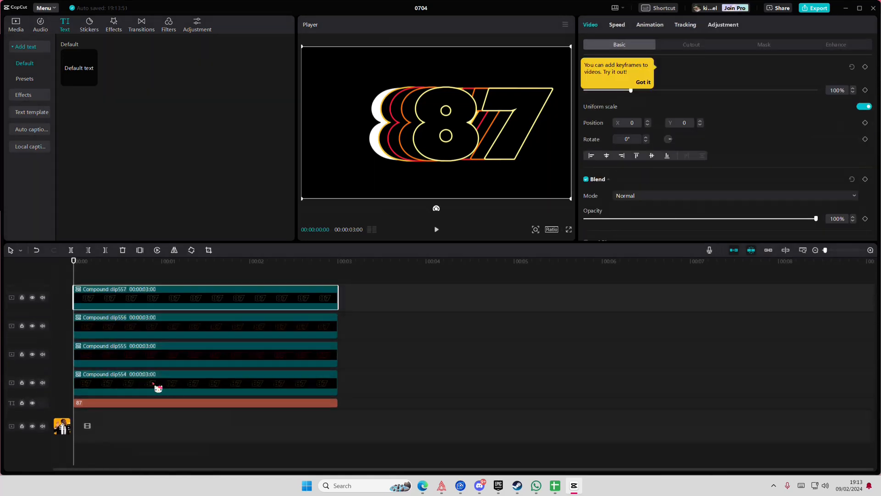
Set the blend mode of the two lowest compound clips to Screen
{"action": "left_click", "coordinate": [164, 382]}
{"action": "left_click", "coordinate": [634, 197]}
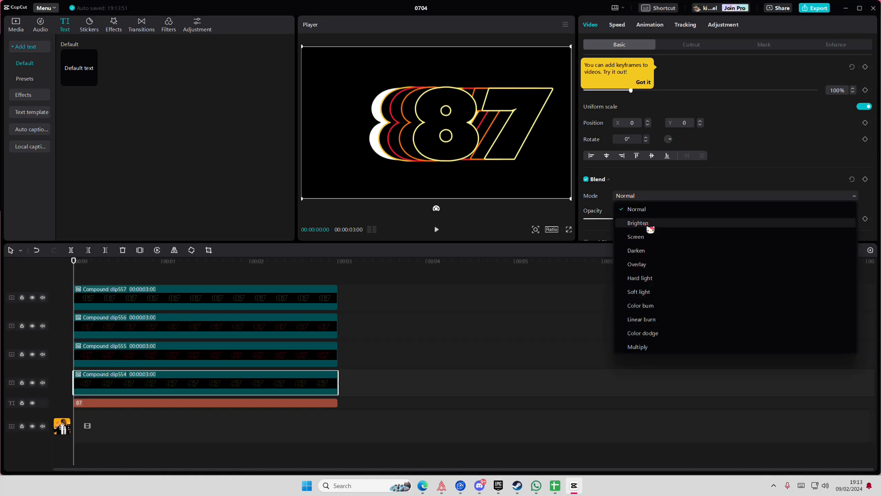
{"action": "left_click", "coordinate": [652, 236]}
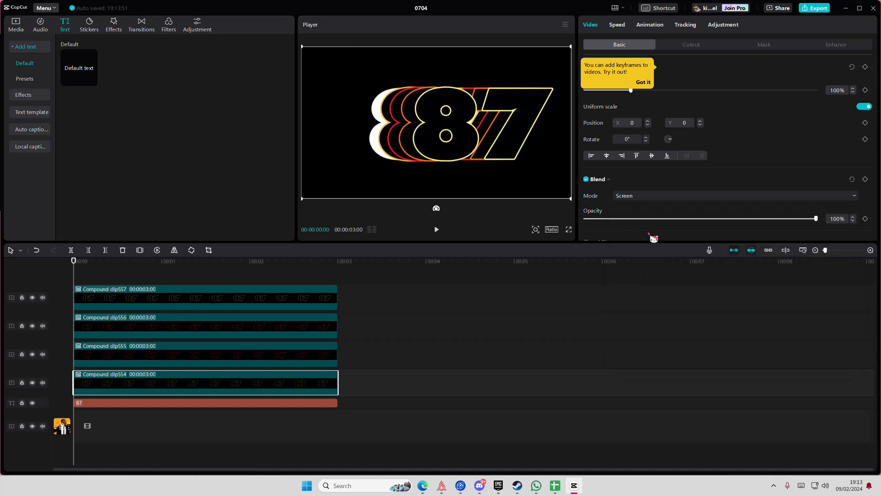
{"action": "left_click", "coordinate": [263, 363]}
{"action": "left_click", "coordinate": [628, 200]}
{"action": "left_click", "coordinate": [644, 242]}
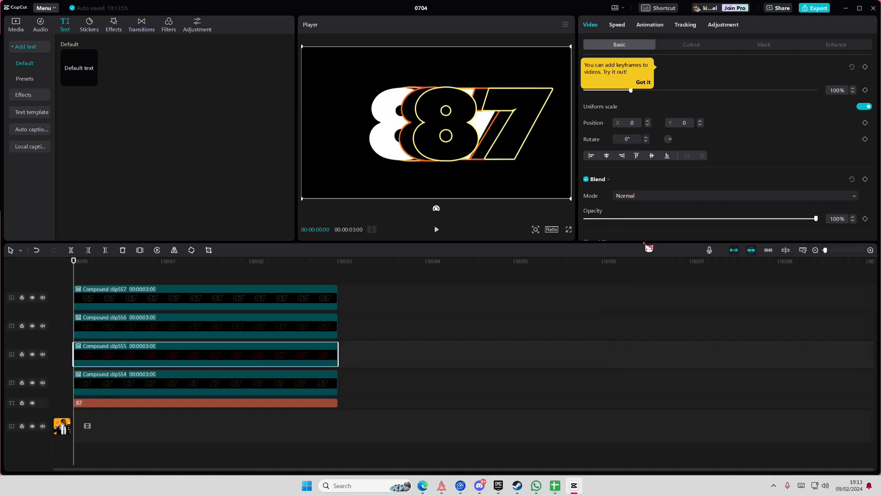
Try the Darken blend mode on the red-outlined compound clip and return it to Screen
{"action": "left_click", "coordinate": [648, 199]}
{"action": "left_click", "coordinate": [654, 250]}
{"action": "left_click", "coordinate": [650, 197]}
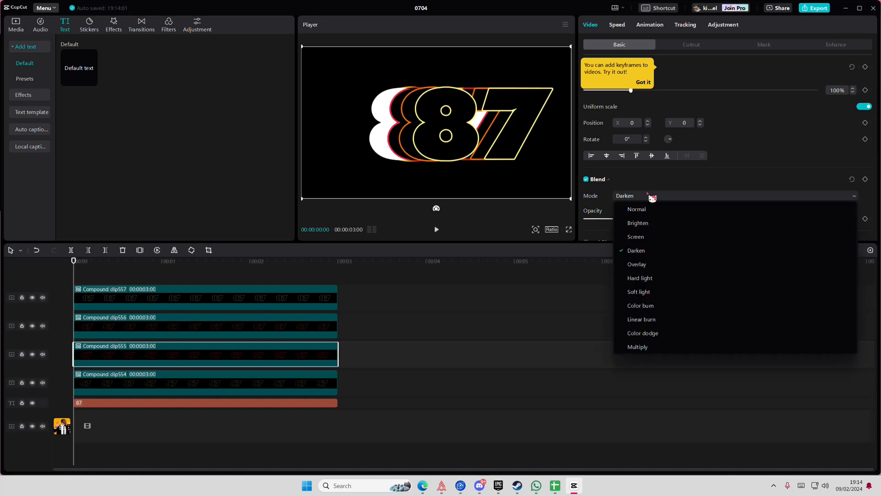
{"action": "left_click", "coordinate": [651, 237]}
Set the blend mode of the two upper compound clips to Screen
{"action": "left_click", "coordinate": [198, 335]}
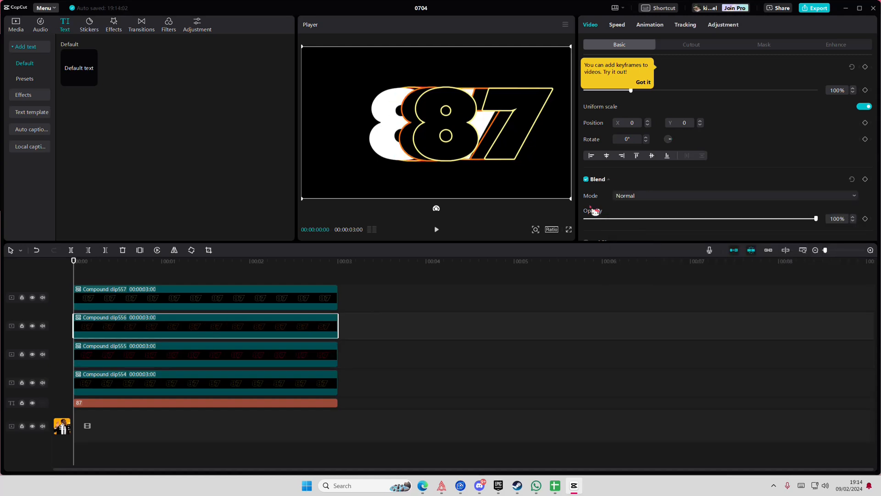
{"action": "left_click", "coordinate": [626, 200]}
{"action": "left_click", "coordinate": [648, 236]}
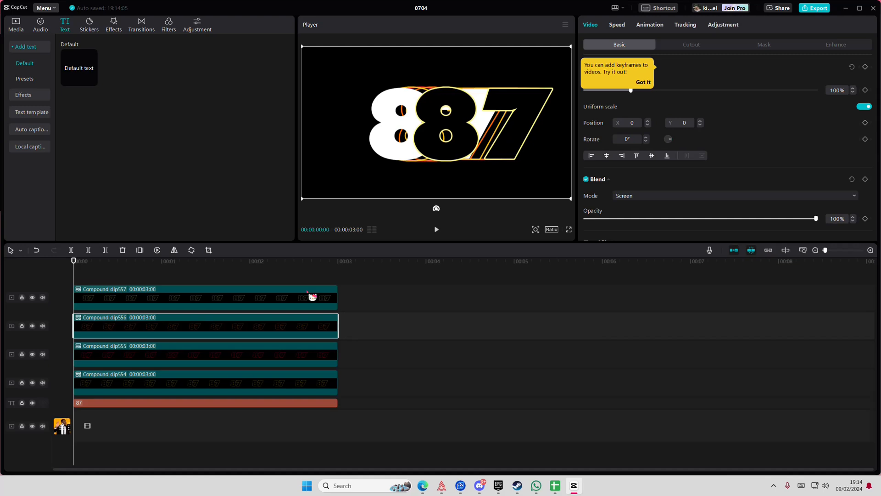
{"action": "left_click", "coordinate": [285, 302]}
{"action": "left_click", "coordinate": [661, 196]}
{"action": "left_click", "coordinate": [646, 238]}
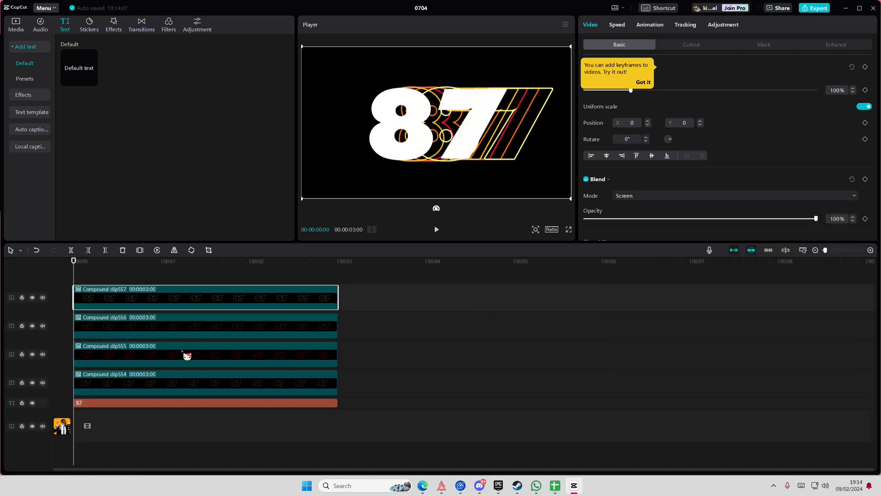
Change the fill colour of the bottom 87 text clip to dark red B71C1C after trying orange FF7100
{"action": "left_click", "coordinate": [203, 403]}
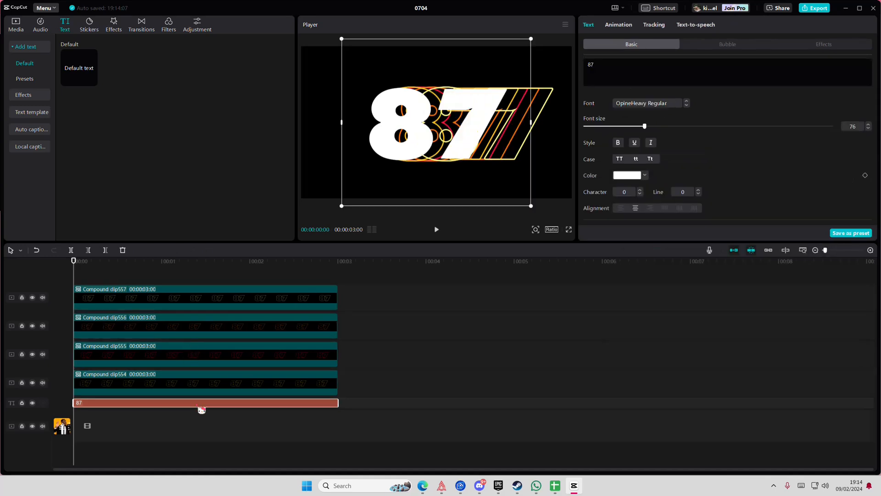
{"action": "left_click", "coordinate": [635, 184]}
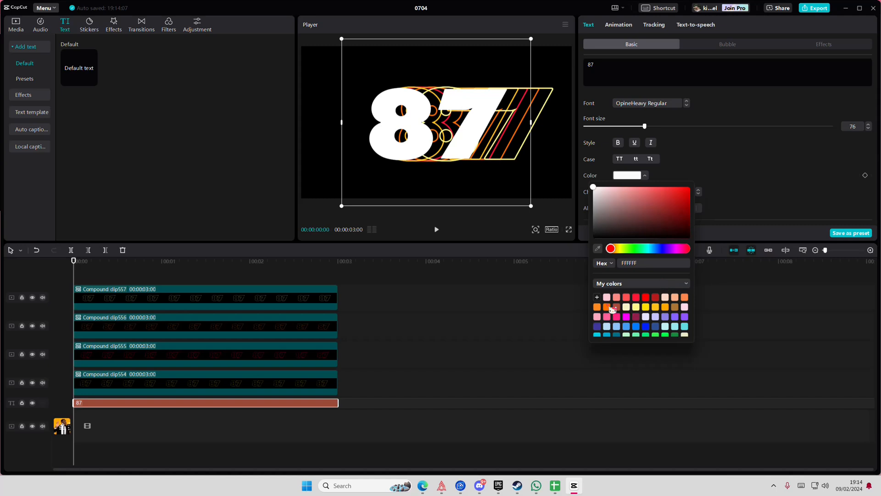
{"action": "left_click", "coordinate": [608, 306]}
{"action": "left_click", "coordinate": [607, 300]}
{"action": "left_click", "coordinate": [608, 308]}
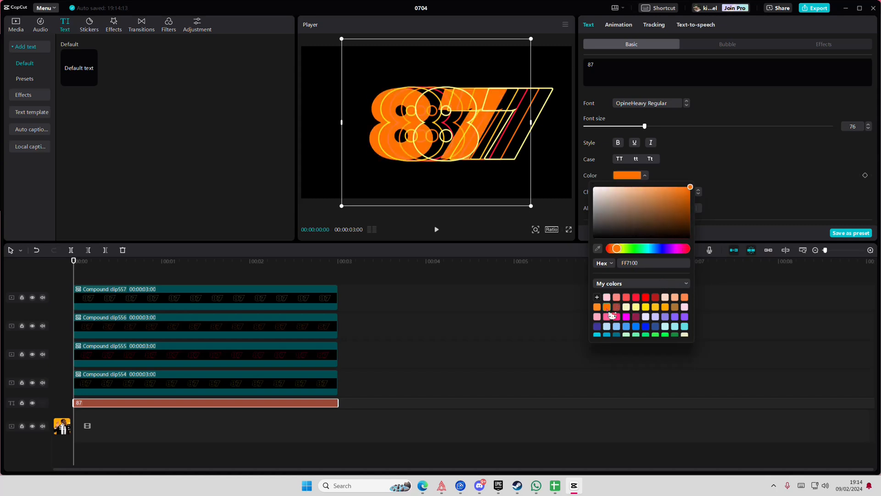
{"action": "left_click", "coordinate": [656, 298]}
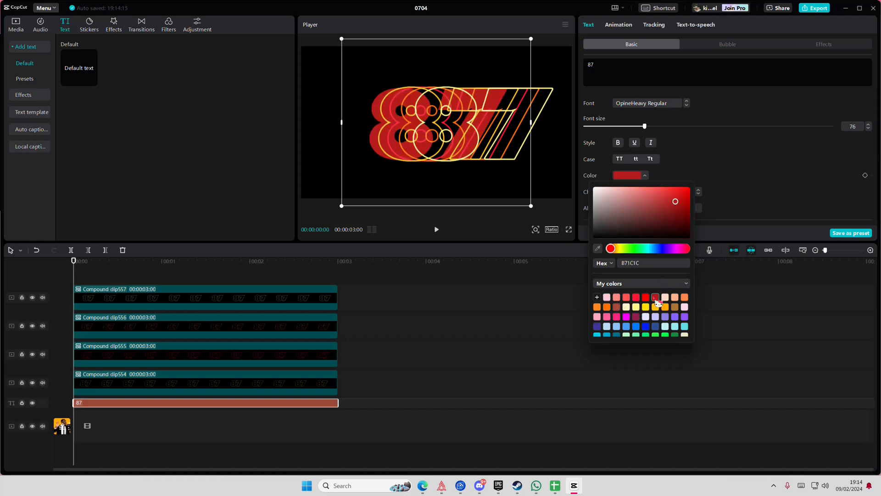
{"action": "left_click", "coordinate": [137, 281]}
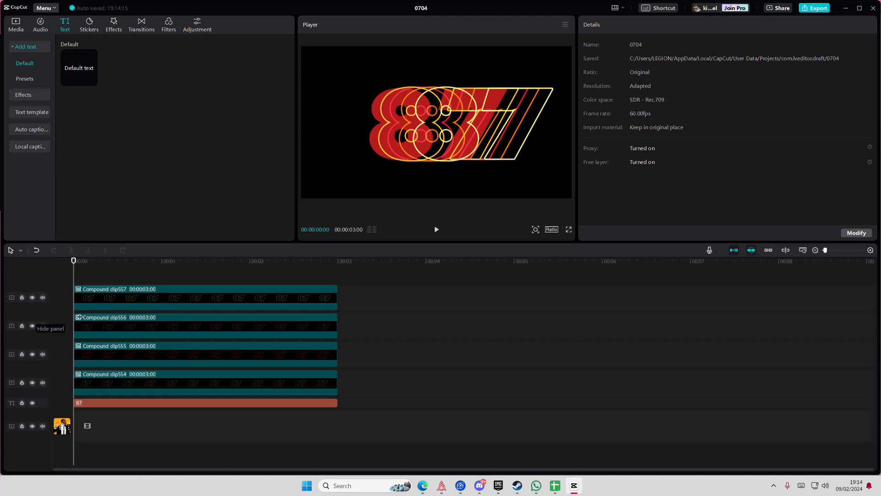
Keyframe the lowest compound clip at the start and, at 00:00:01:34, shift its outline left onto the filled 87
{"action": "left_click", "coordinate": [114, 378]}
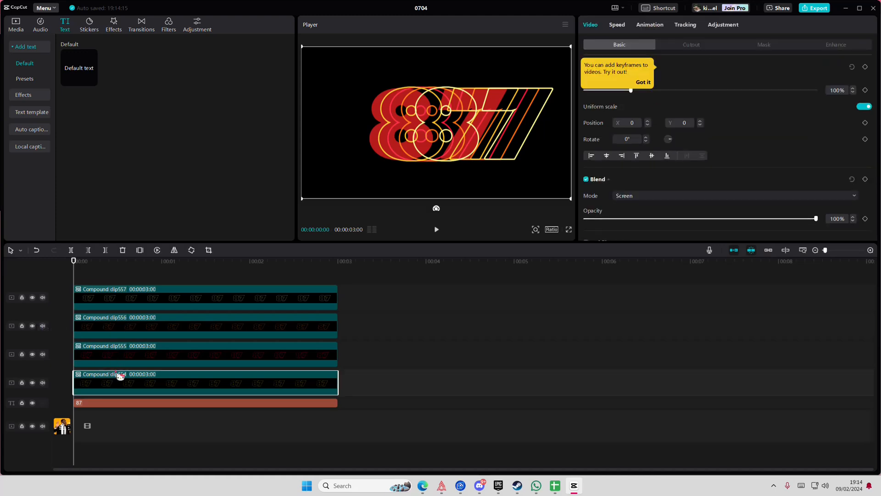
{"action": "left_click", "coordinate": [866, 67]}
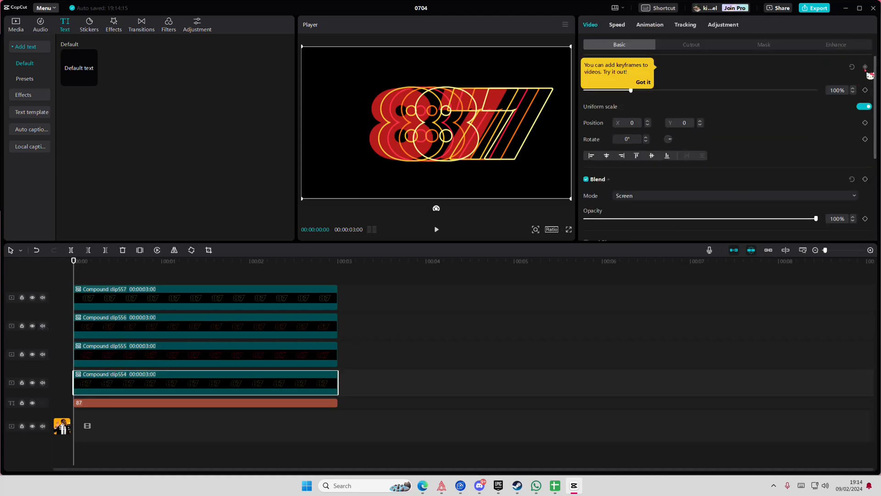
{"action": "left_click", "coordinate": [218, 274]}
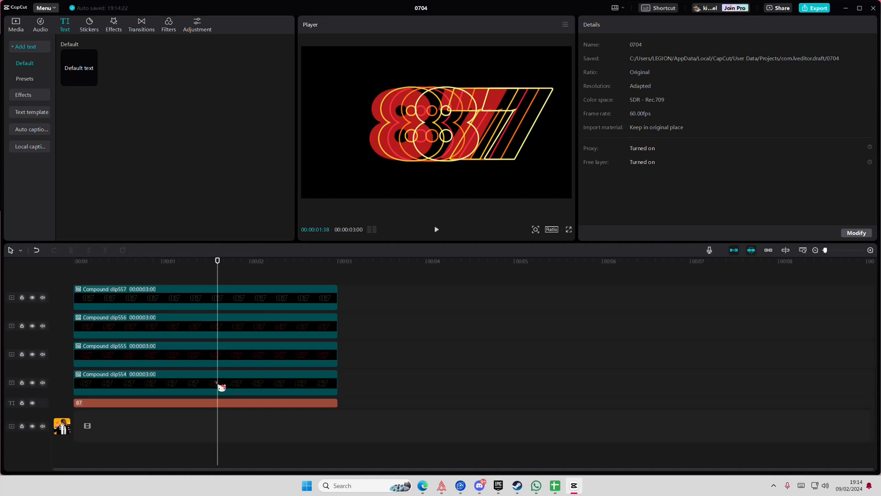
{"action": "left_click", "coordinate": [221, 387]}
{"action": "left_click", "coordinate": [212, 281]}
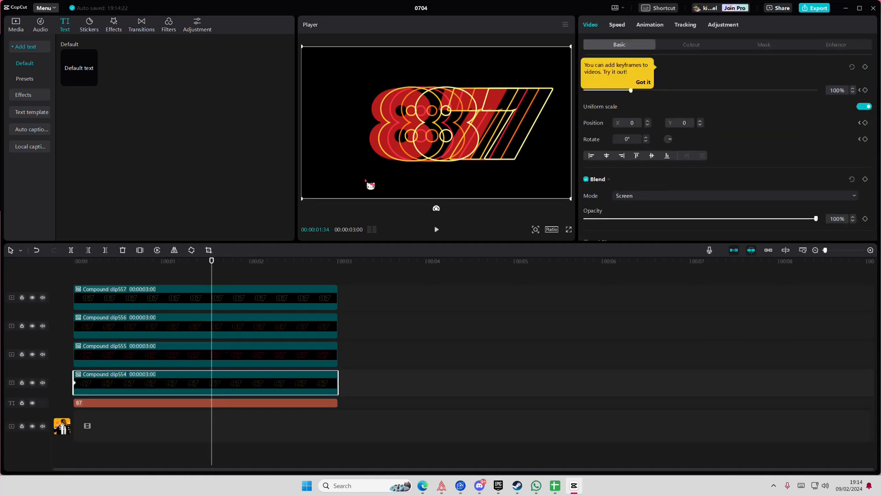
{"action": "mouse_move", "coordinate": [366, 180]}
{"action": "left_mouse_down"}
{"action": "mouse_move", "coordinate": [359, 175]}
{"action": "mouse_move", "coordinate": [366, 180]}
{"action": "left_mouse_up"}
Keyframe the red-outlined compound clip at the start and, at 00:00:01:34, shift it left to X -266 onto the filled 87
{"action": "left_click", "coordinate": [223, 348]}
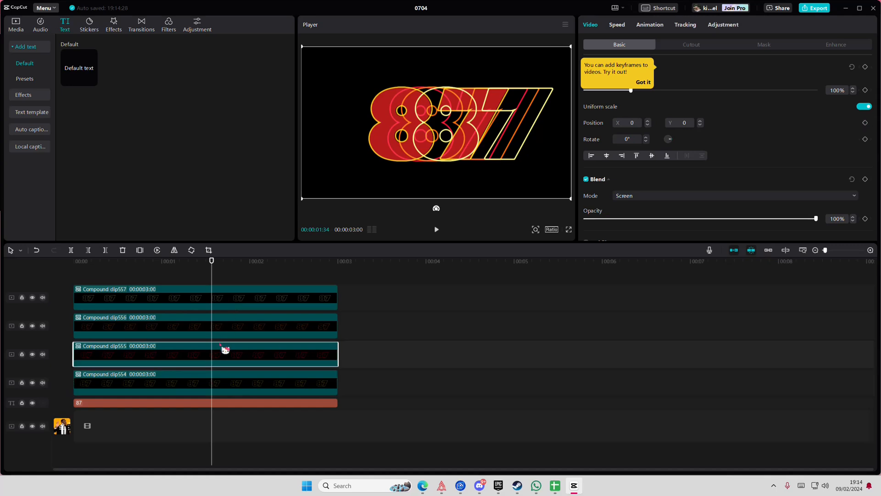
{"action": "left_click", "coordinate": [108, 276]}
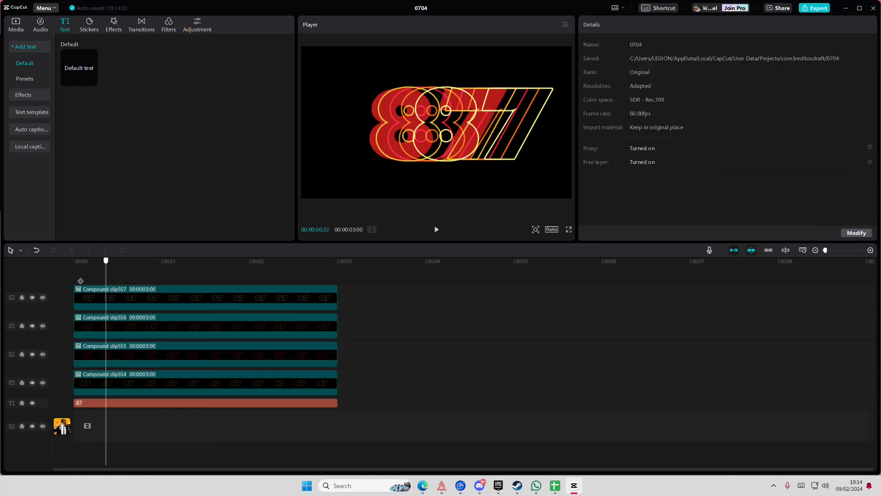
{"action": "left_click", "coordinate": [73, 277]}
{"action": "left_click", "coordinate": [110, 352]}
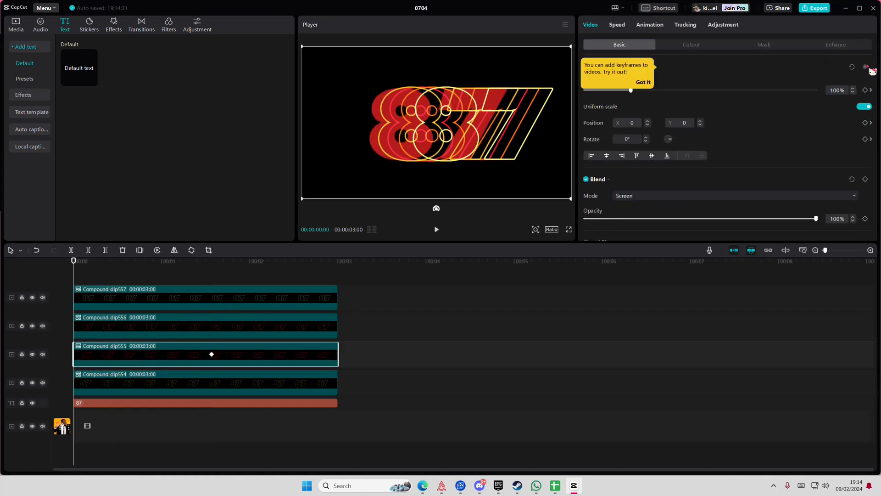
{"action": "left_click", "coordinate": [211, 355]}
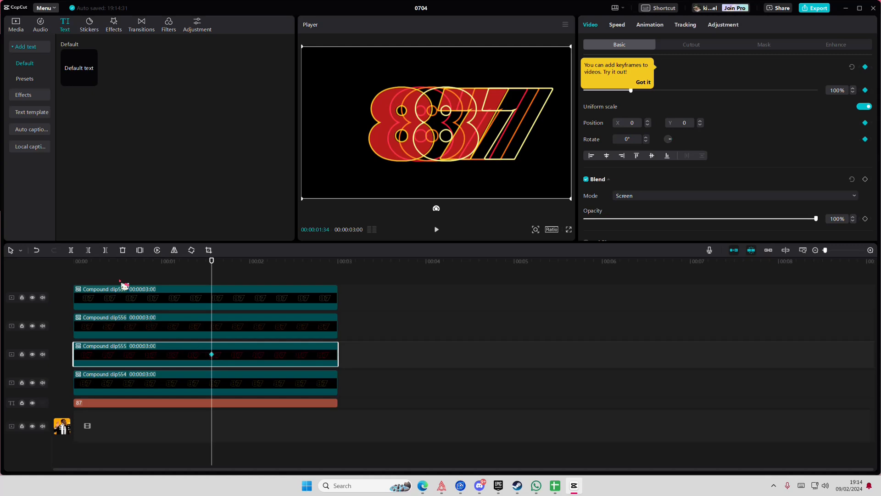
{"action": "left_click", "coordinate": [72, 278]}
{"action": "left_click", "coordinate": [132, 360]}
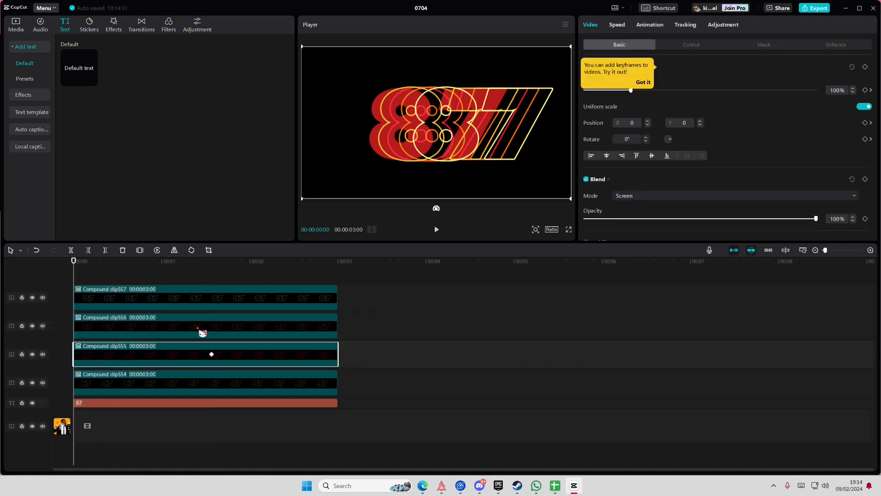
{"action": "left_click", "coordinate": [212, 355]}
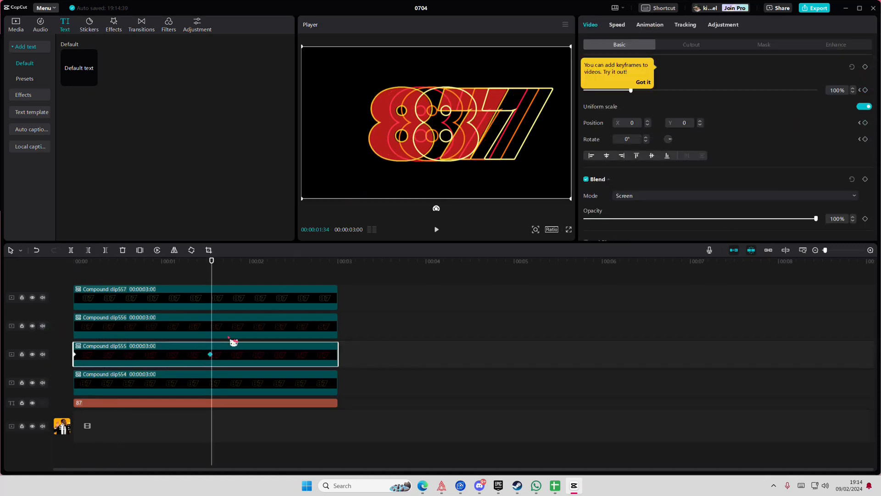
{"action": "left_click_drag", "start_coordinate": [416, 169], "coordinate": [399, 159]}
Keyframe the orange-outlined compound clip at the start and, at 00:00:01:34, shift it left to X -431 onto the filled 87
{"action": "left_click_drag", "start_coordinate": [140, 268], "coordinate": [73, 268]}
{"action": "left_click", "coordinate": [138, 327]}
{"action": "left_click", "coordinate": [865, 67]}
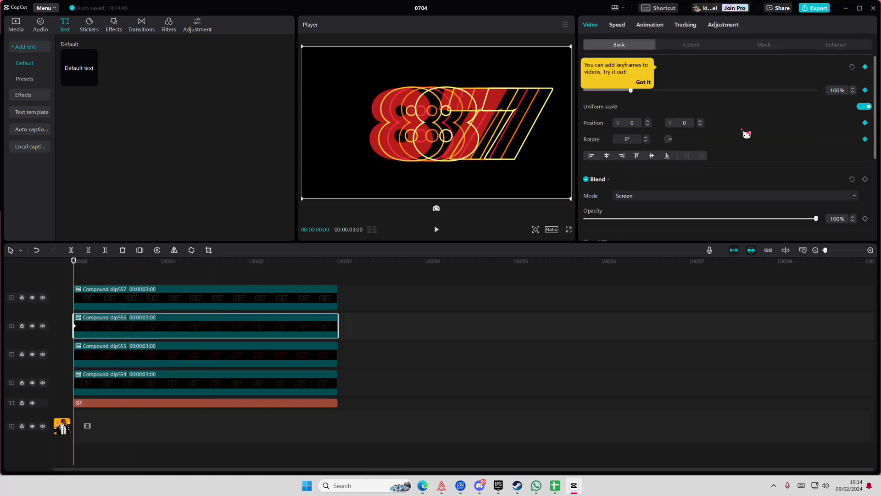
{"action": "left_click", "coordinate": [203, 354]}
{"action": "left_click", "coordinate": [213, 358]}
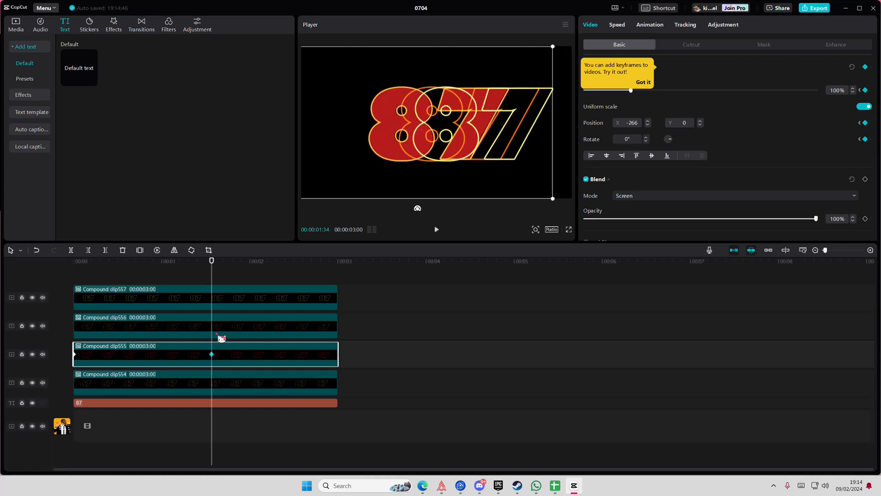
{"action": "left_click", "coordinate": [223, 334]}
{"action": "mouse_move", "coordinate": [445, 173]}
{"action": "left_mouse_down"}
{"action": "mouse_move", "coordinate": [455, 183]}
{"action": "mouse_move", "coordinate": [431, 183]}
{"action": "left_mouse_up"}
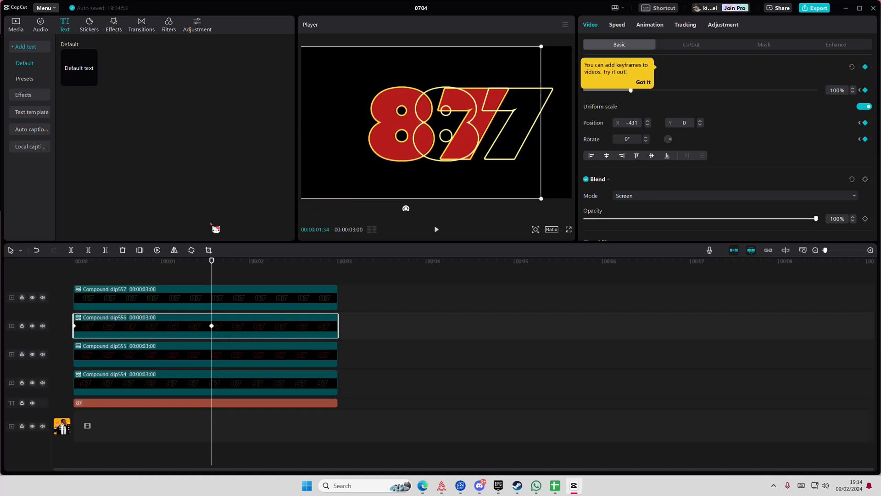
Keyframe the topmost, pale-yellow-outlined compound clip at the start and, at 00:00:01:34, shift its outline left onto the filled 87
{"action": "left_click", "coordinate": [139, 268]}
{"action": "left_click", "coordinate": [190, 294]}
{"action": "left_click", "coordinate": [210, 326]}
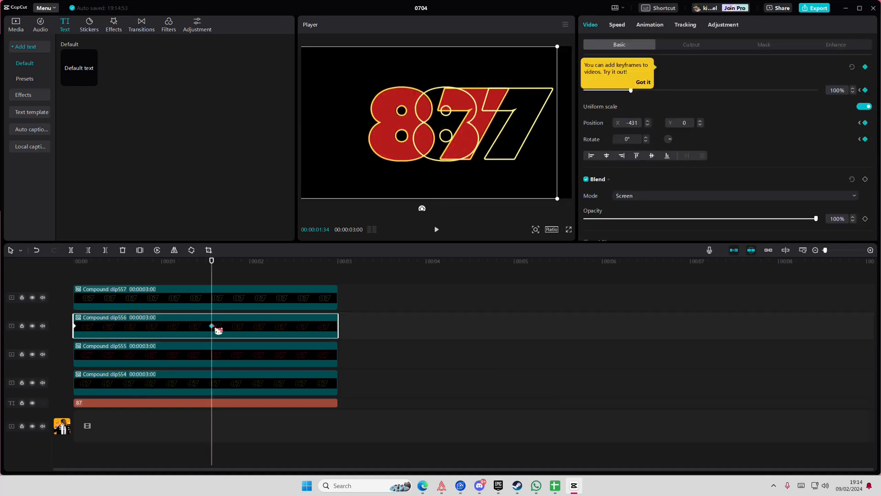
{"action": "left_click", "coordinate": [261, 290]}
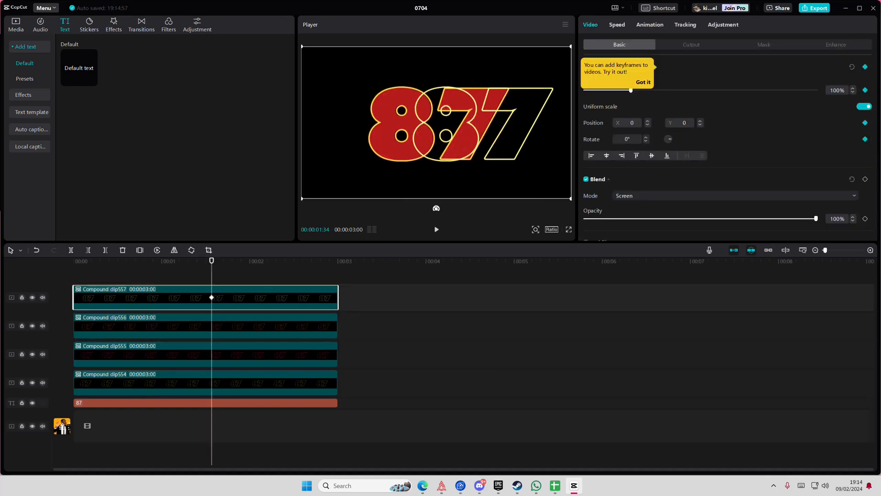
{"action": "left_click", "coordinate": [61, 273]}
{"action": "left_click", "coordinate": [92, 298]}
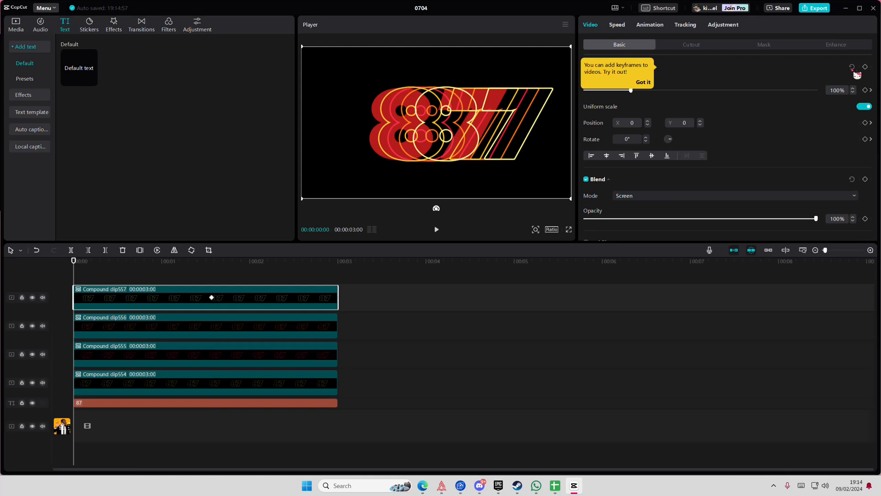
{"action": "left_click", "coordinate": [211, 297]}
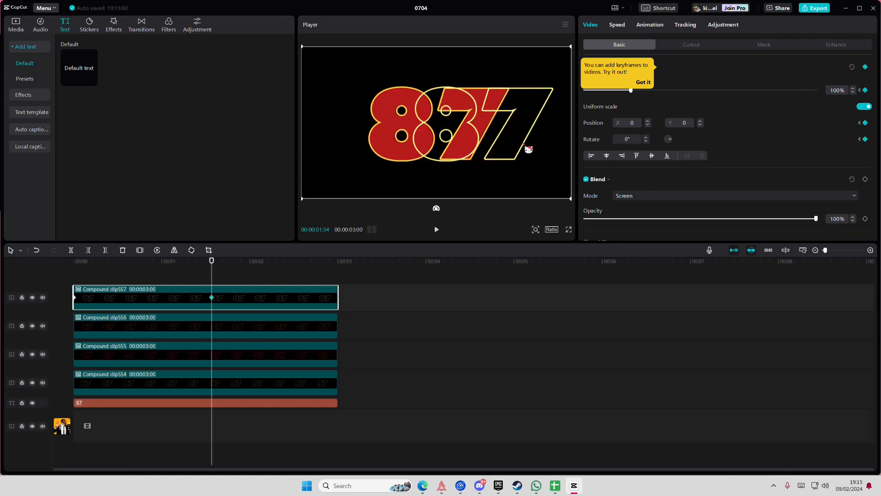
{"action": "left_click_drag", "start_coordinate": [475, 151], "coordinate": [476, 150]}
Play the title animation from the start several times to check how the outlines slide onto the filled 87
{"action": "left_click_drag", "start_coordinate": [198, 264], "coordinate": [12, 286]}
{"action": "key", "text": "space"}
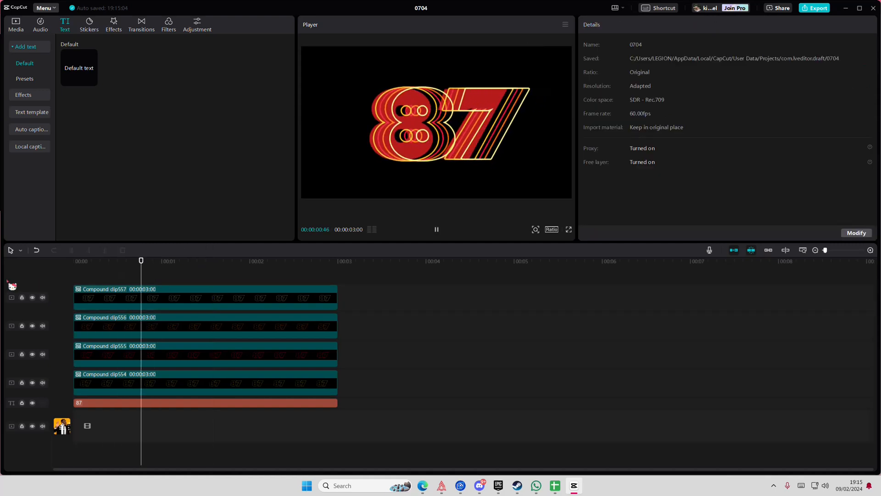
{"action": "key", "text": "space"}
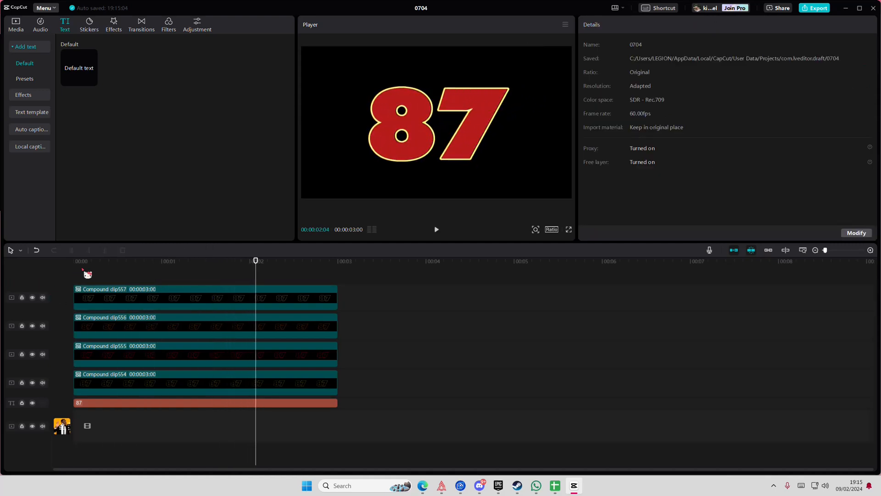
{"action": "left_click_drag", "start_coordinate": [83, 270], "coordinate": [26, 268]}
{"action": "key", "text": "space"}
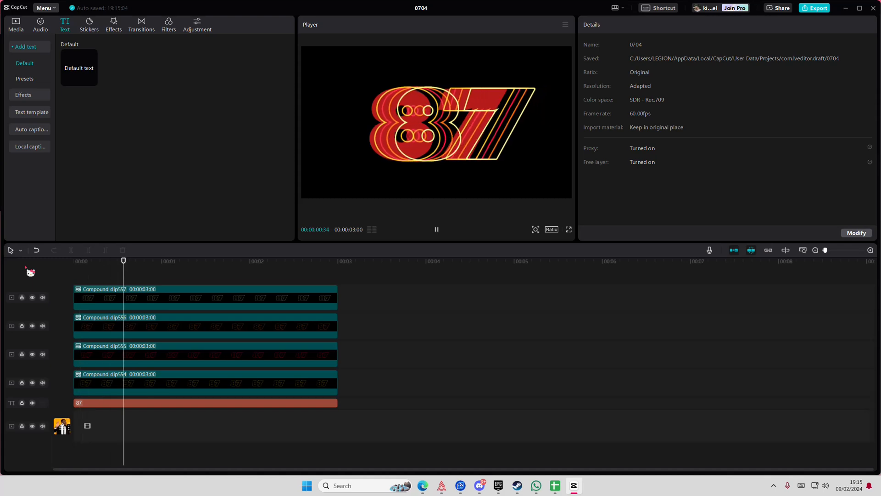
{"action": "left_click_drag", "start_coordinate": [76, 268], "coordinate": [15, 297]}
{"action": "key", "text": "space"}
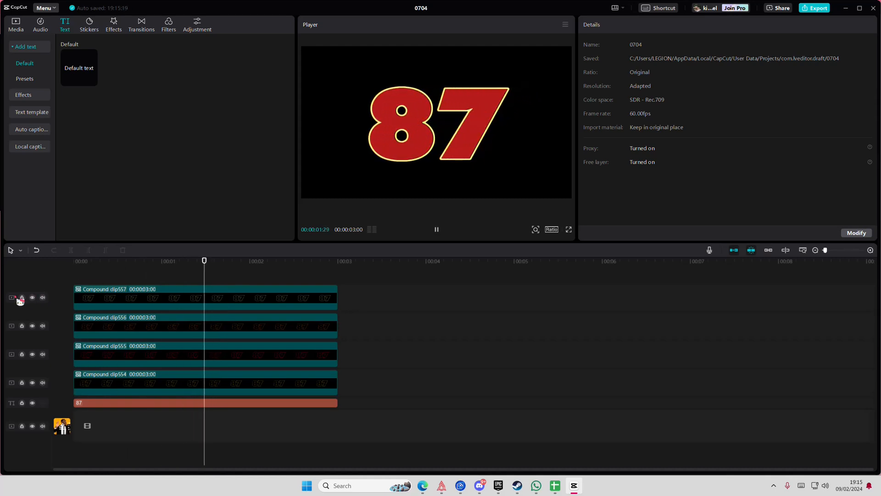
{"action": "key", "text": "space"}
{"action": "left_click", "coordinate": [75, 274]}
{"action": "key", "text": "space"}
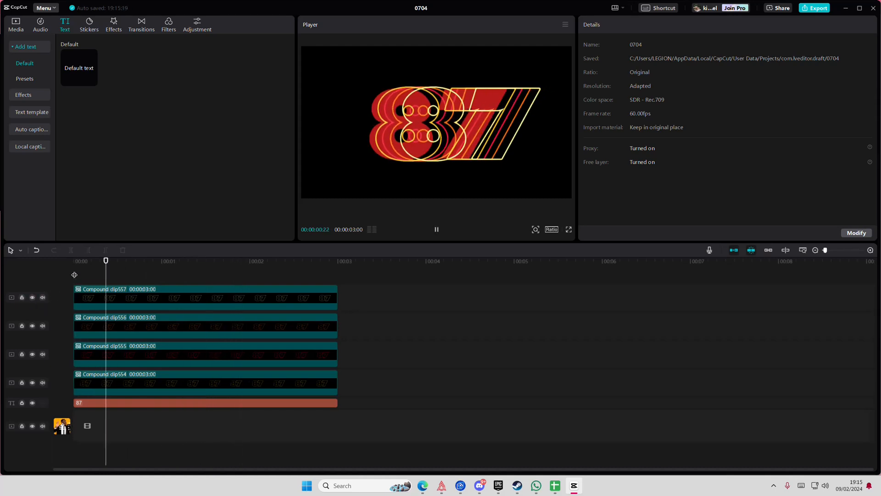
{"action": "left_click", "coordinate": [74, 275]}
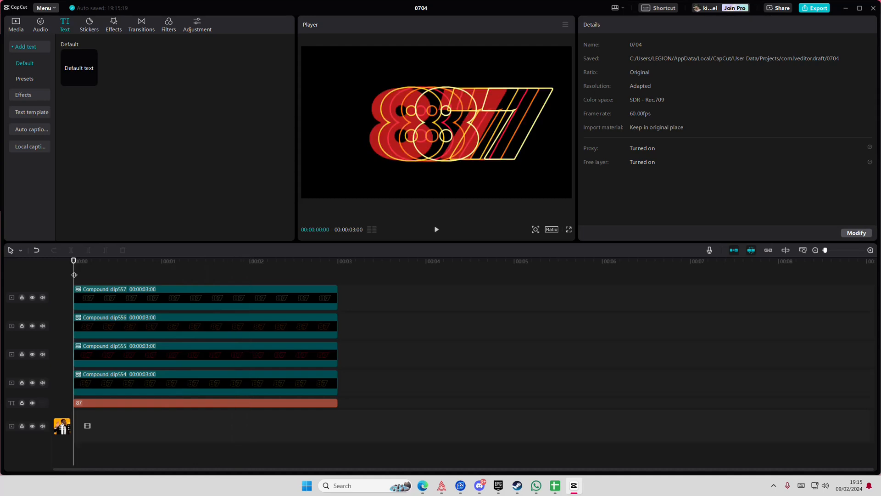
{"action": "key", "text": "space"}
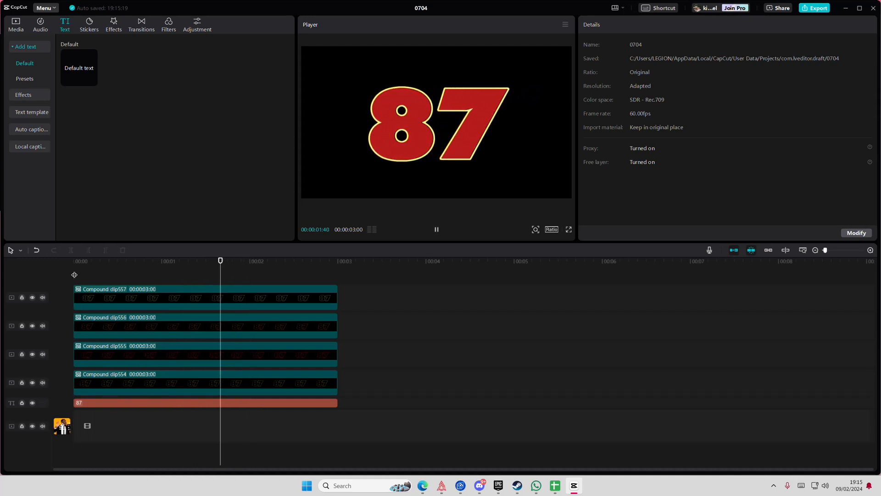